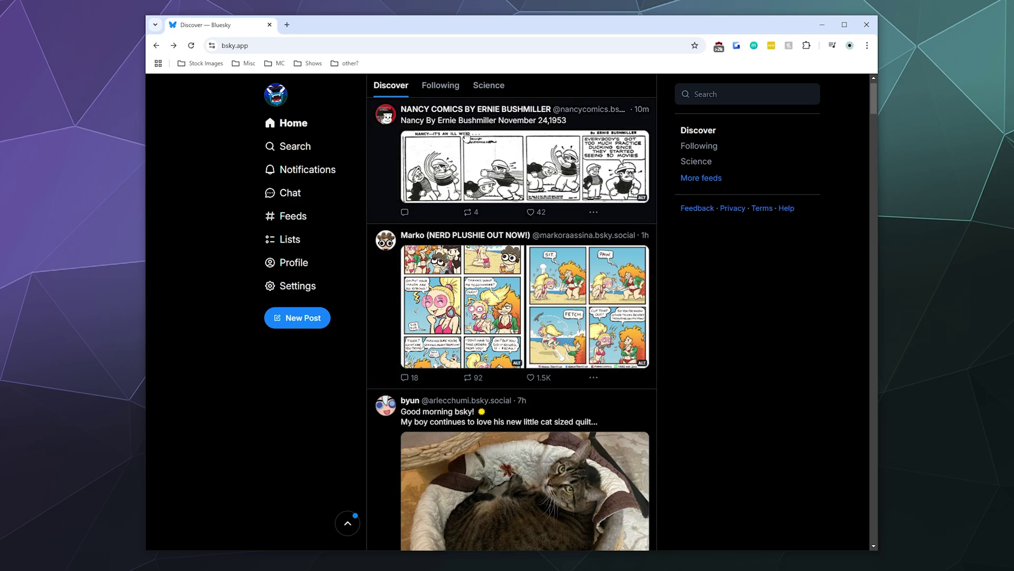
- Switch the Home timeline from Discover to the Science feed tab
click(489, 84)
scroll(466, 178, down, 5)
scroll(466, 179, down, 10)
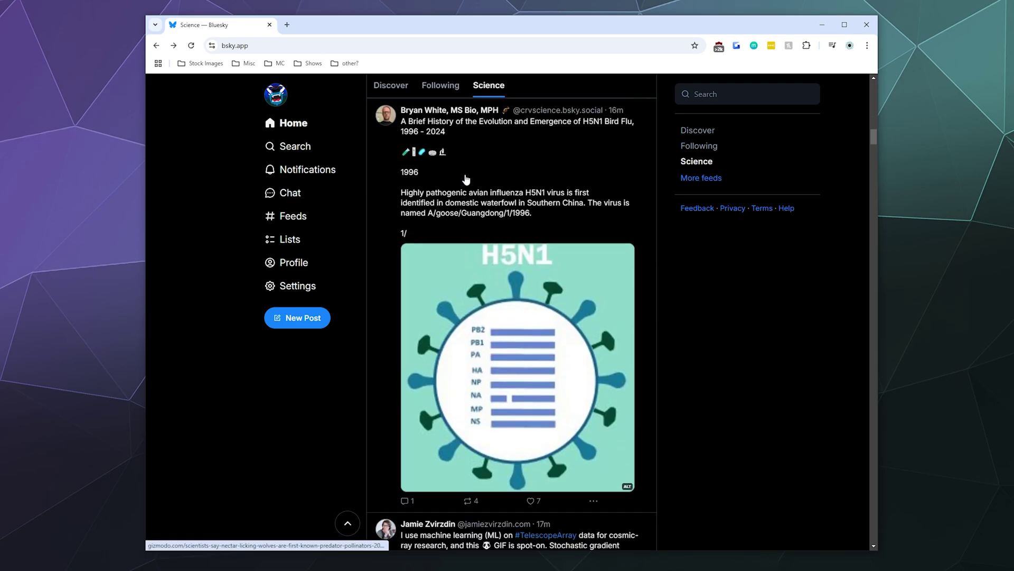
scroll(466, 180, down, 12)
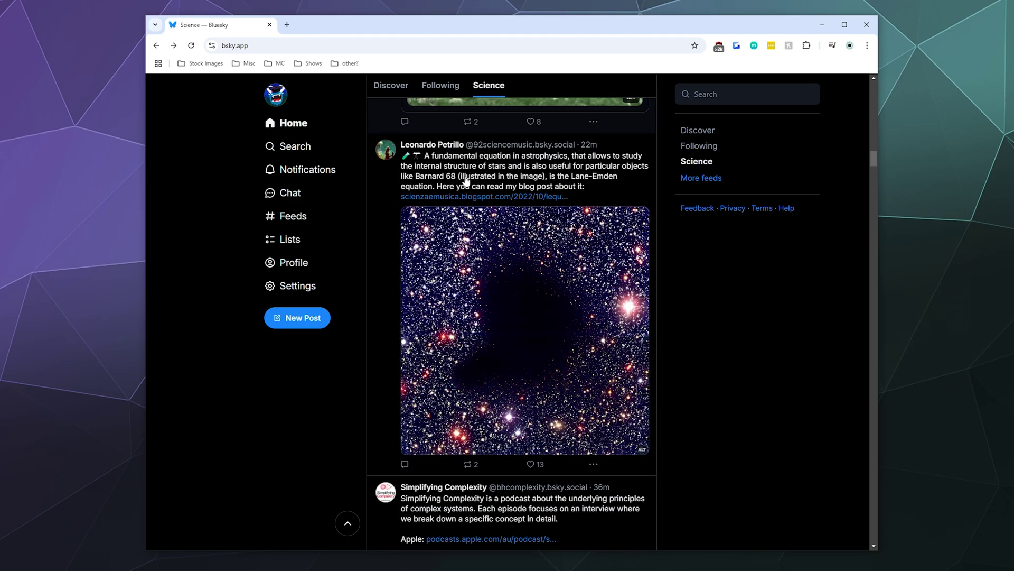
scroll(466, 180, down, 12)
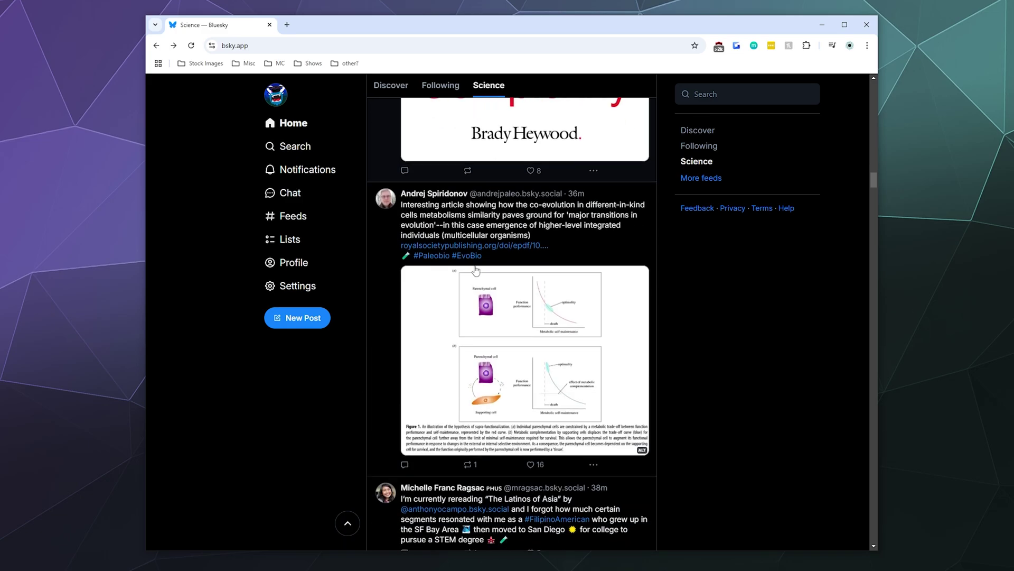
scroll(475, 270, down, 10)
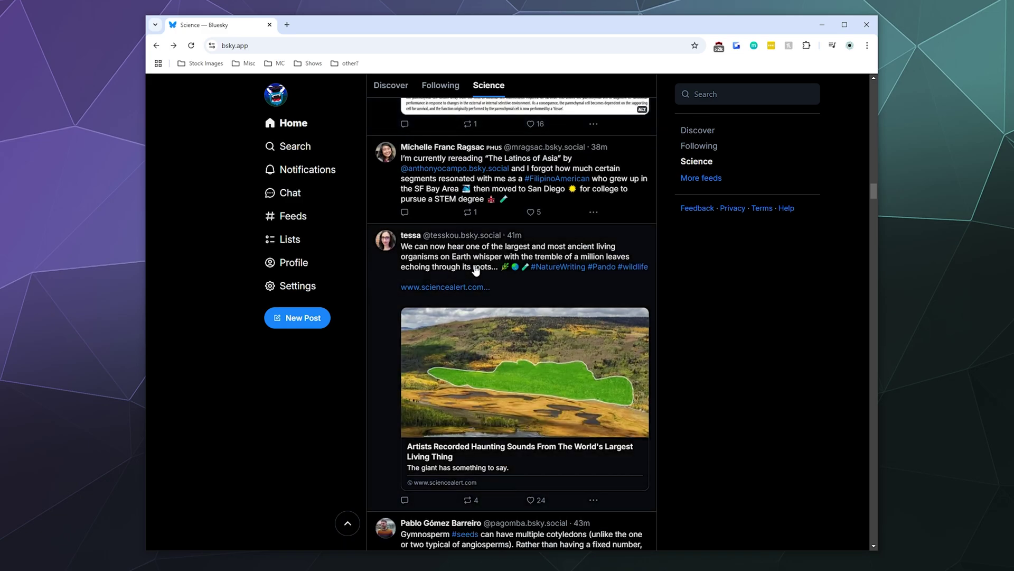
scroll(475, 270, down, 5)
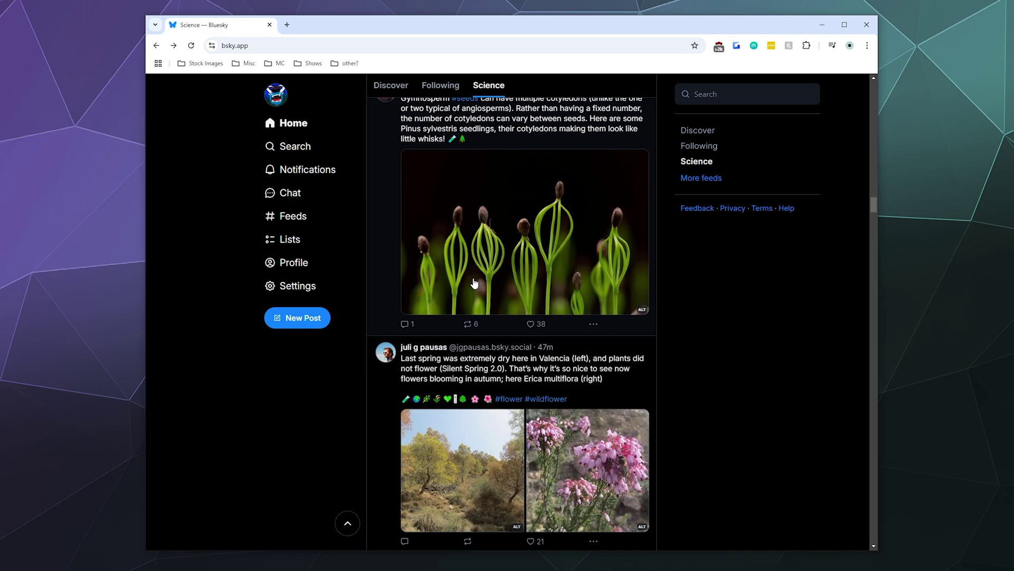
scroll(534, 357, down, 8)
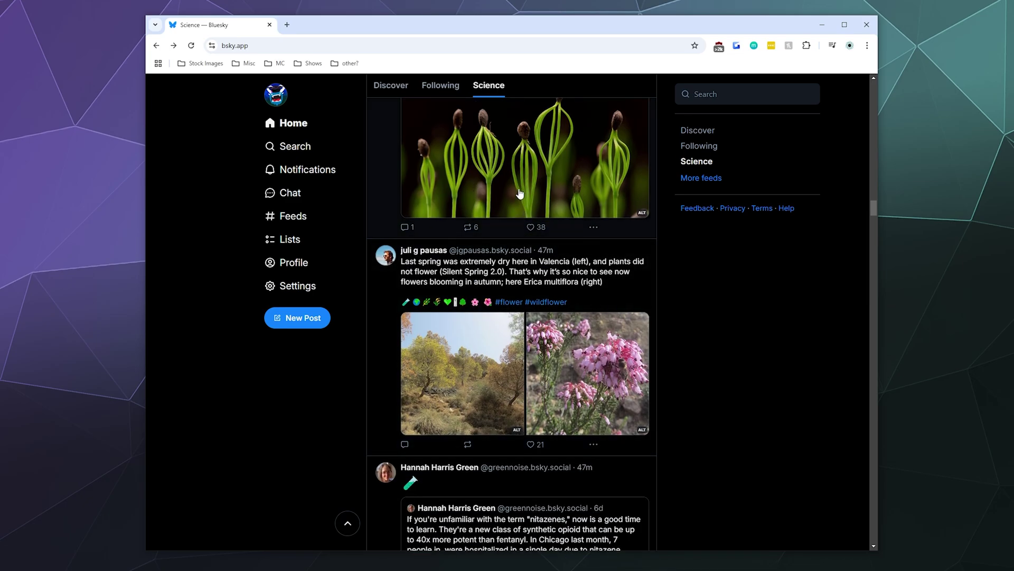
scroll(507, 347, down, 15)
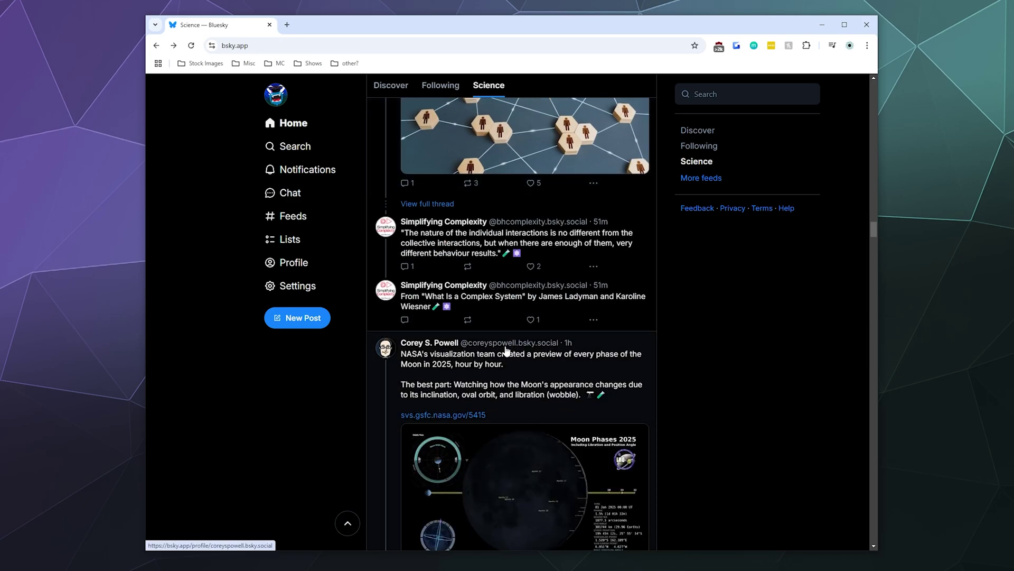
scroll(501, 413, down, 16)
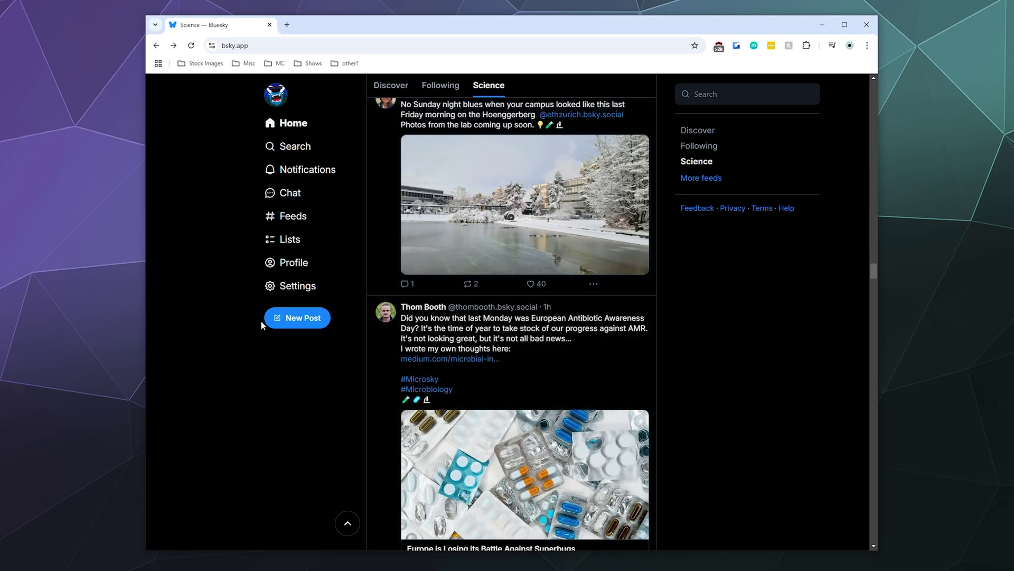
scroll(348, 291, up, 10)
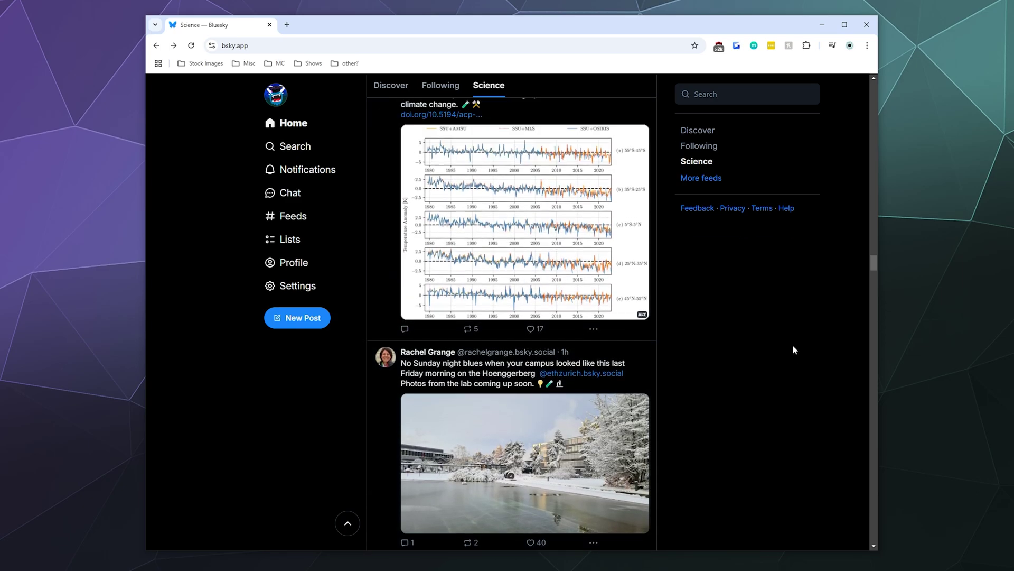
scroll(528, 184, up, 5)
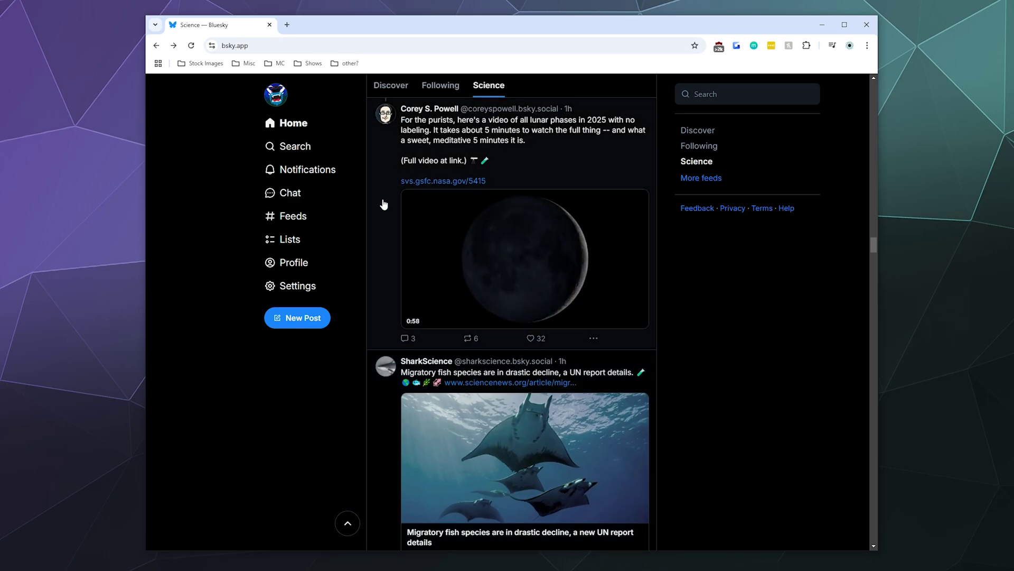
- Open the Feeds page and browse the Discover New Feeds suggestions, then return to the top
click(304, 223)
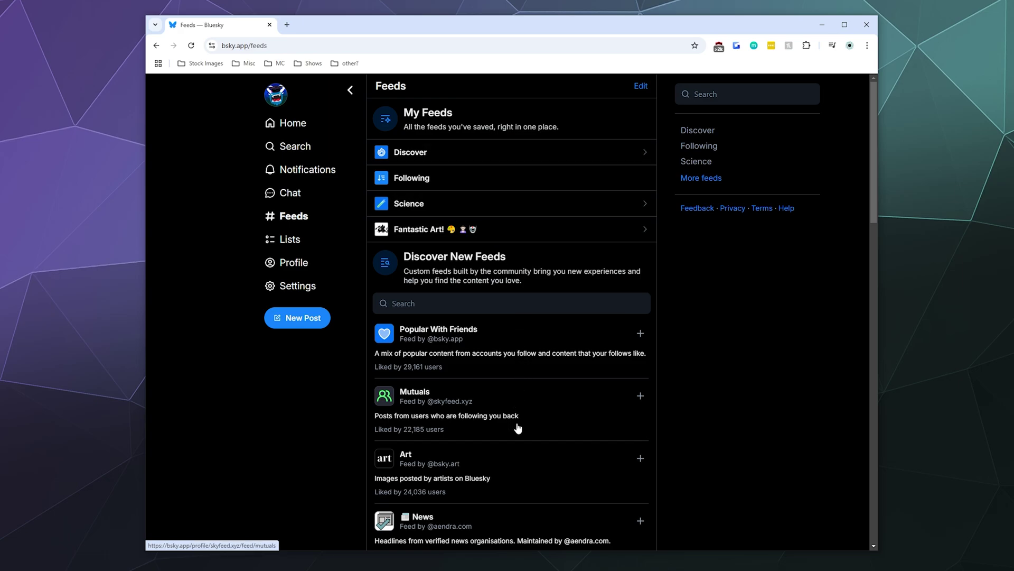
scroll(528, 409, down, 5)
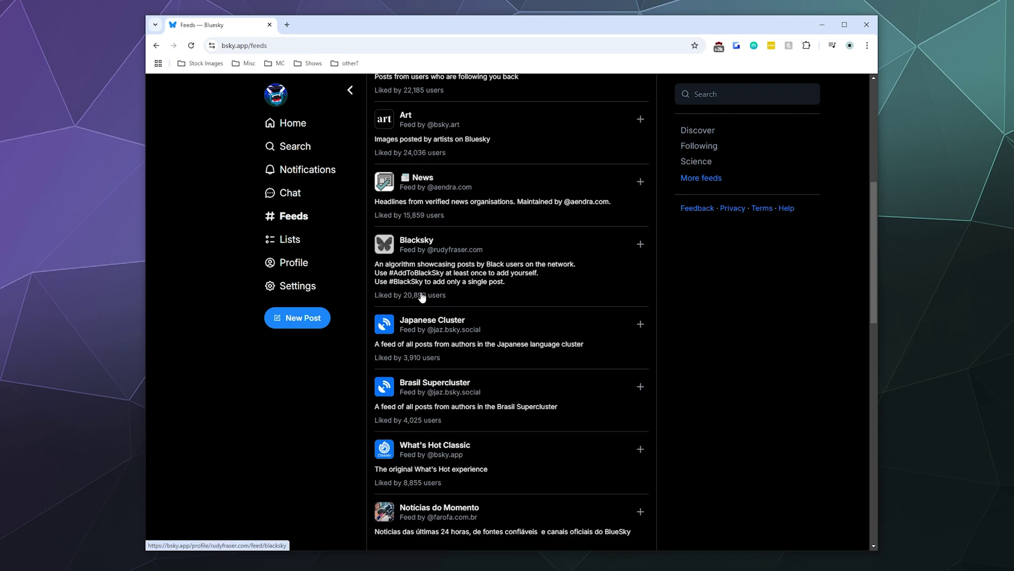
scroll(422, 297, down, 4)
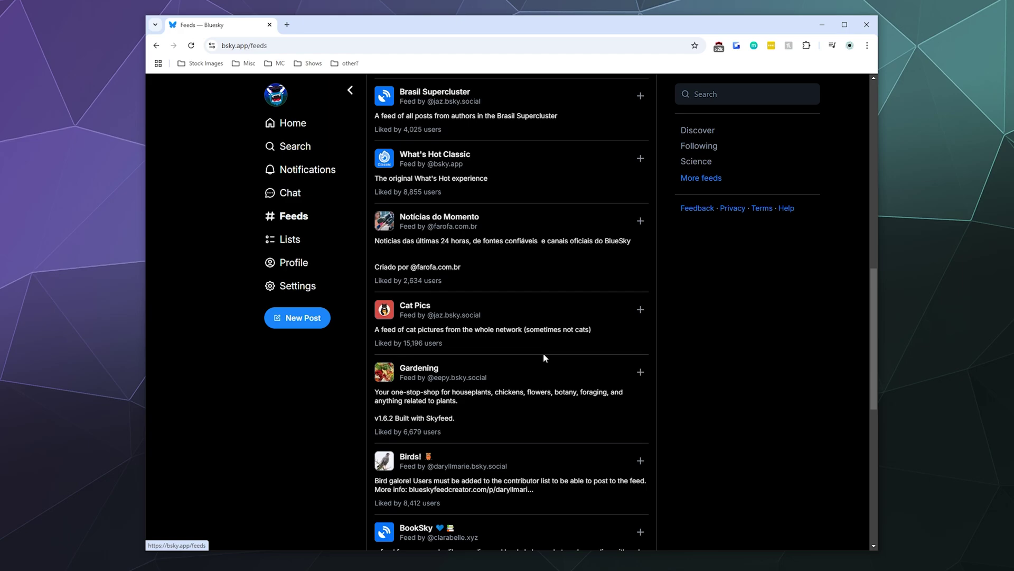
scroll(544, 354, down, 4)
scroll(544, 355, up, 10)
scroll(545, 364, up, 1)
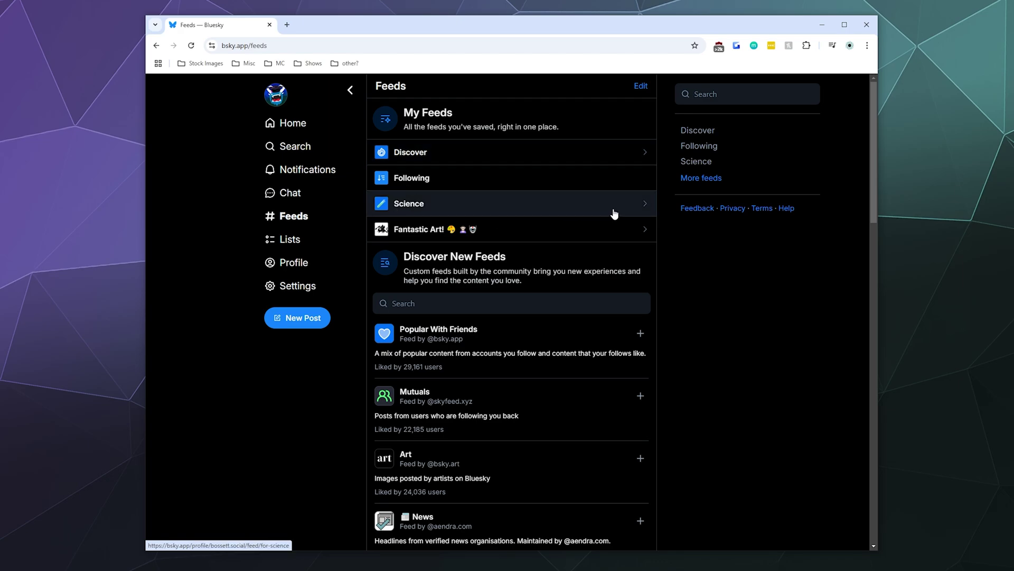
click(507, 232)
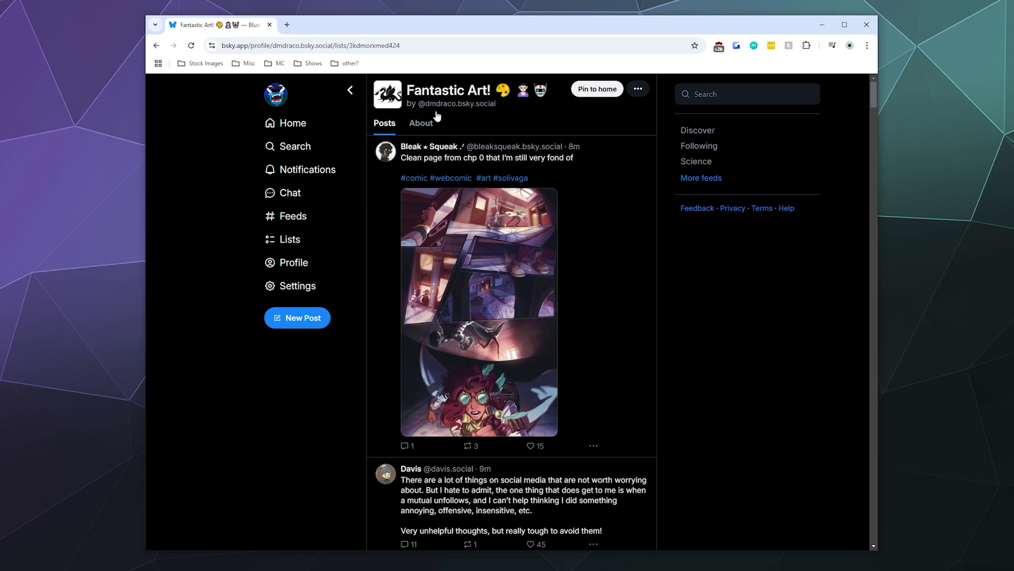
click(350, 90)
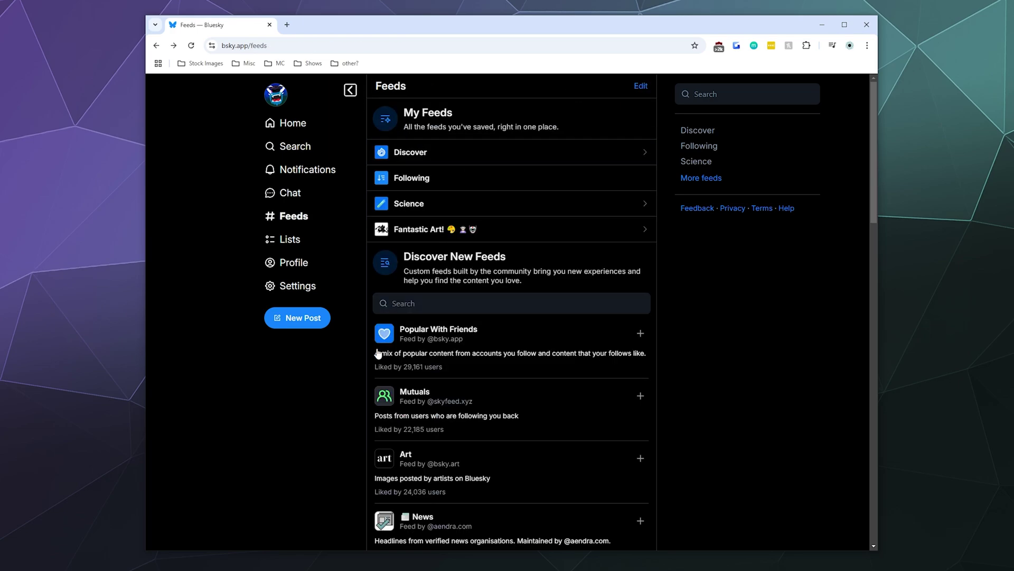
scroll(379, 353, down, 5)
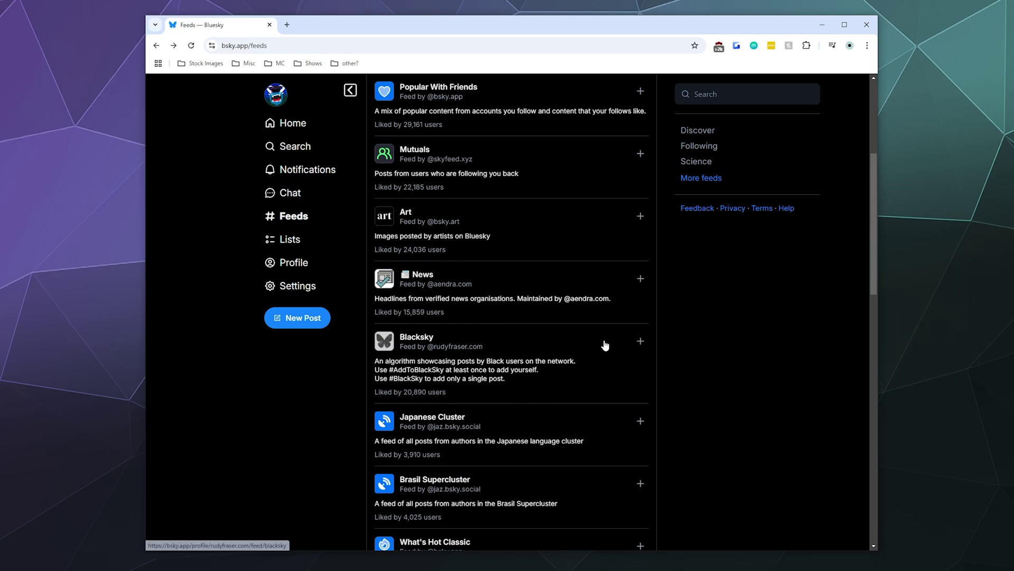
scroll(606, 345, up, 5)
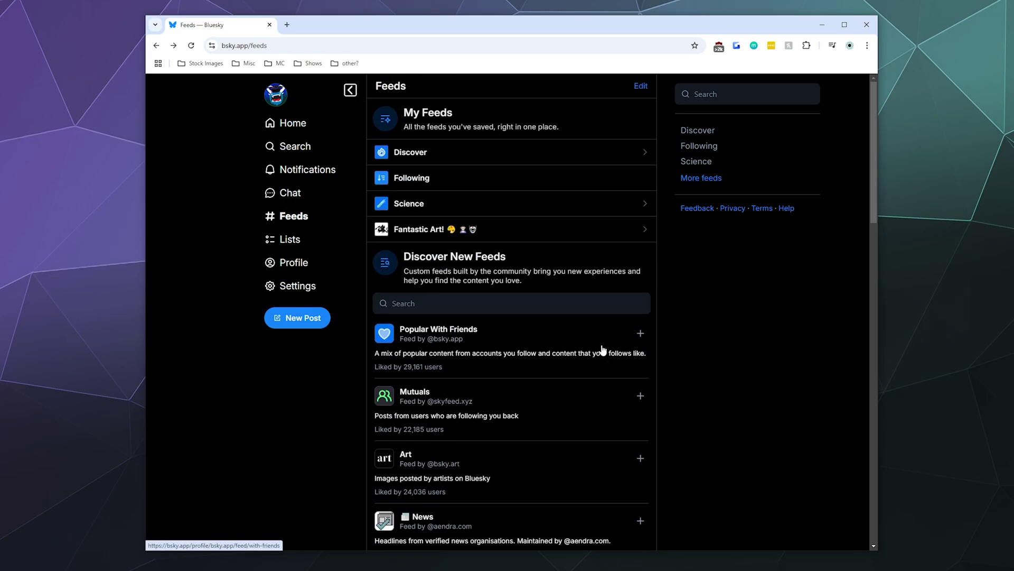
click(639, 86)
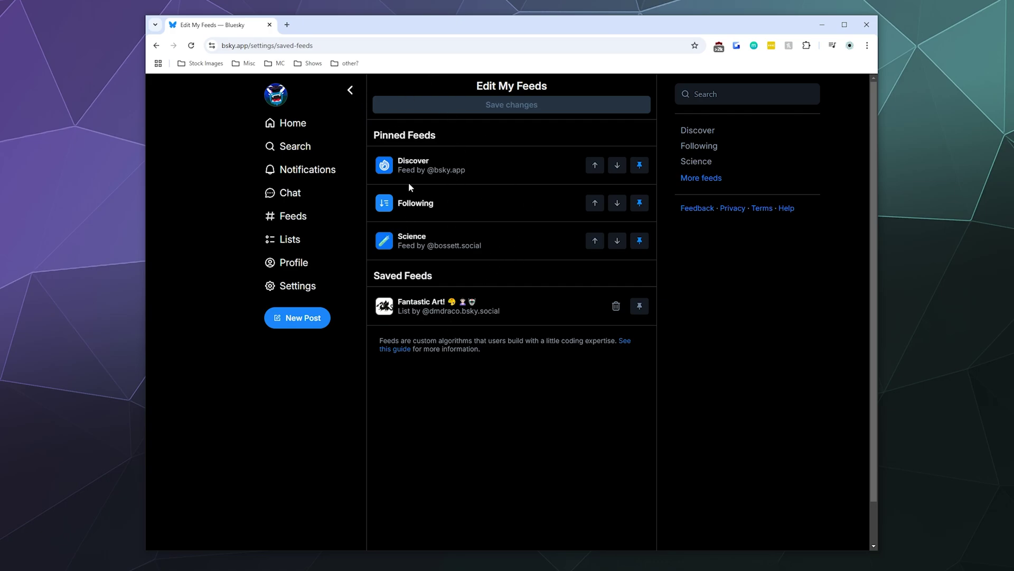
click(350, 90)
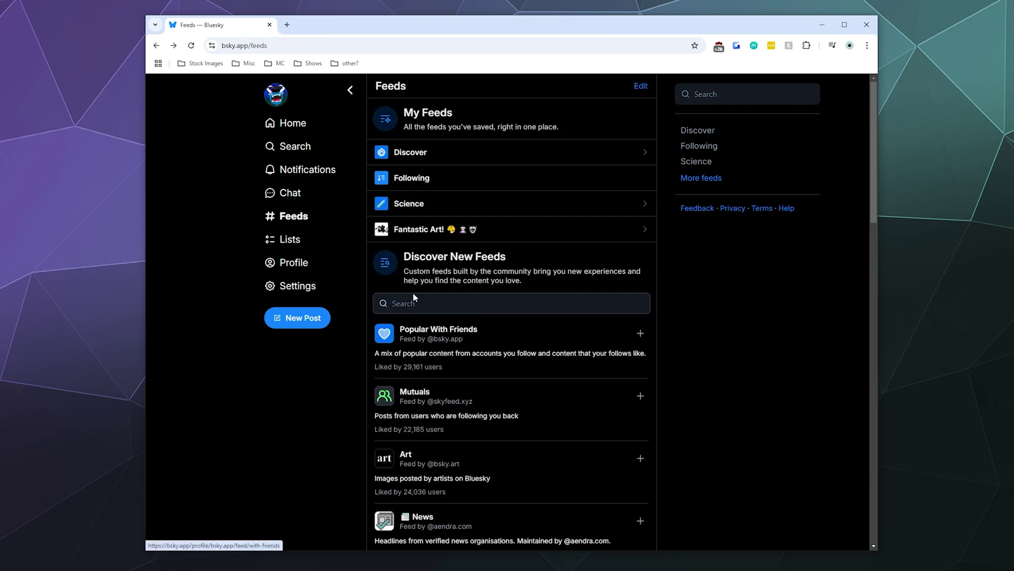
- Save the Gardening and Game Dev feeds from Discover New Feeds
scroll(459, 351, down, 5)
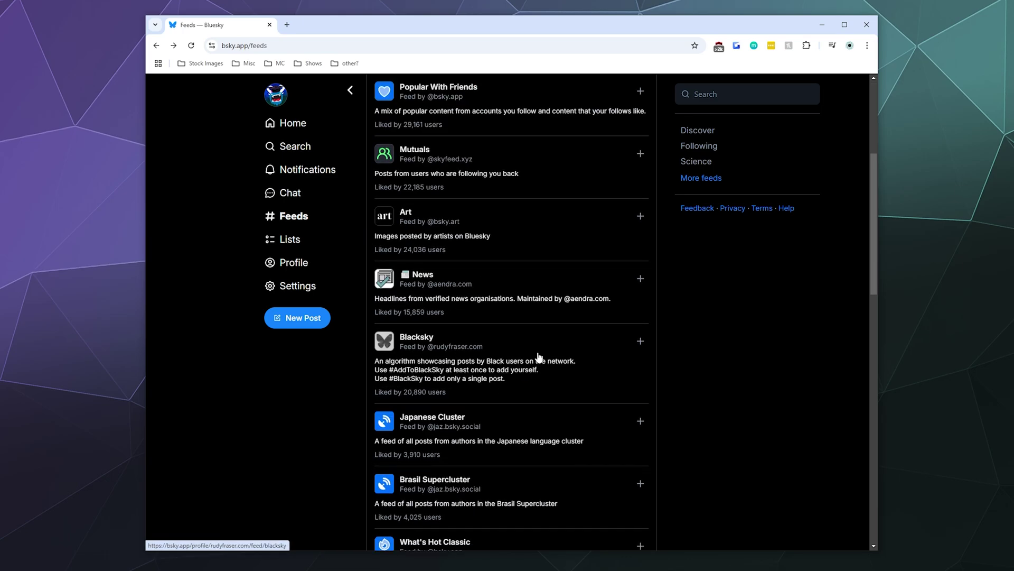
scroll(539, 357, down, 5)
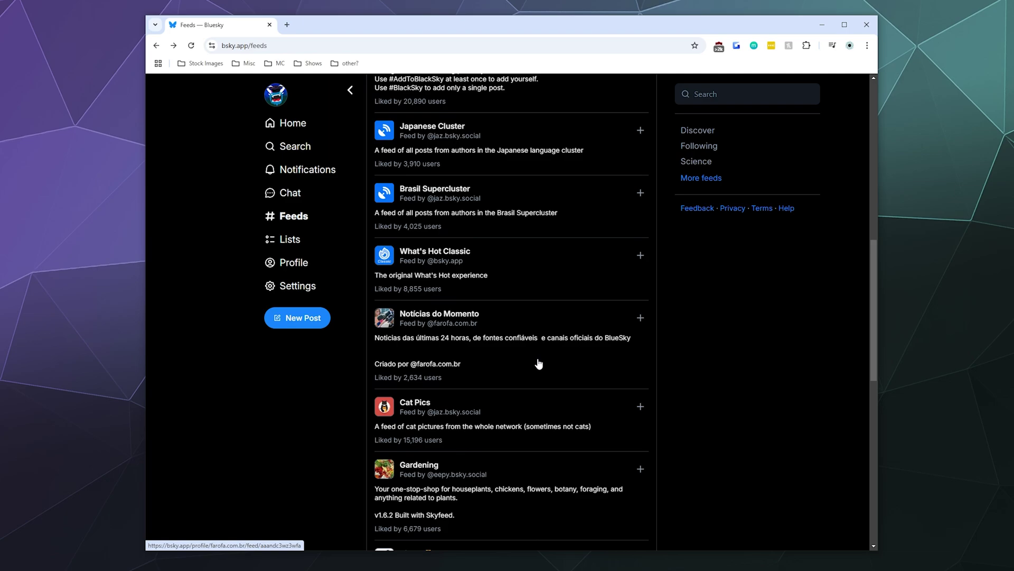
scroll(539, 382, down, 3)
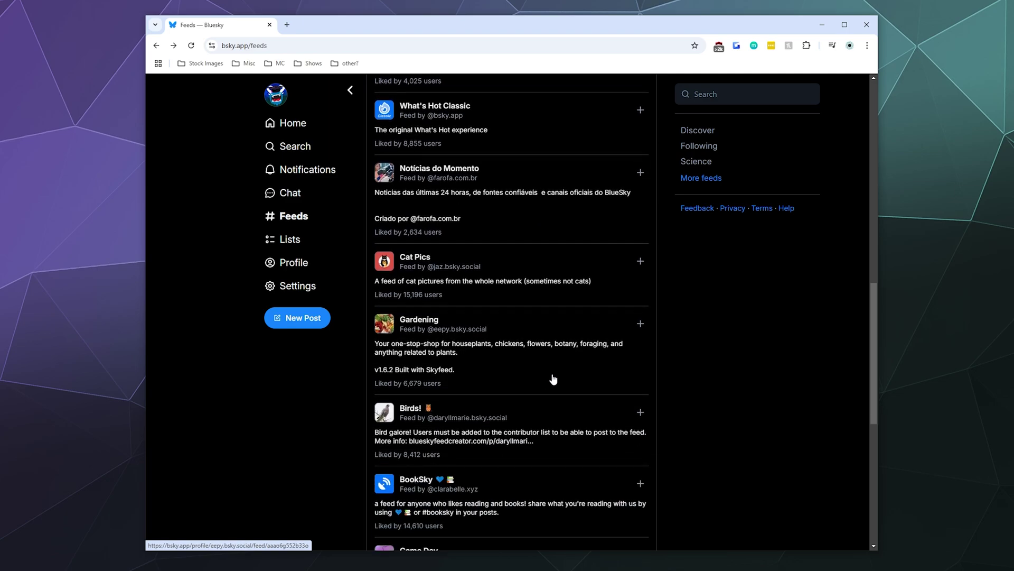
click(640, 324)
scroll(547, 376, down, 4)
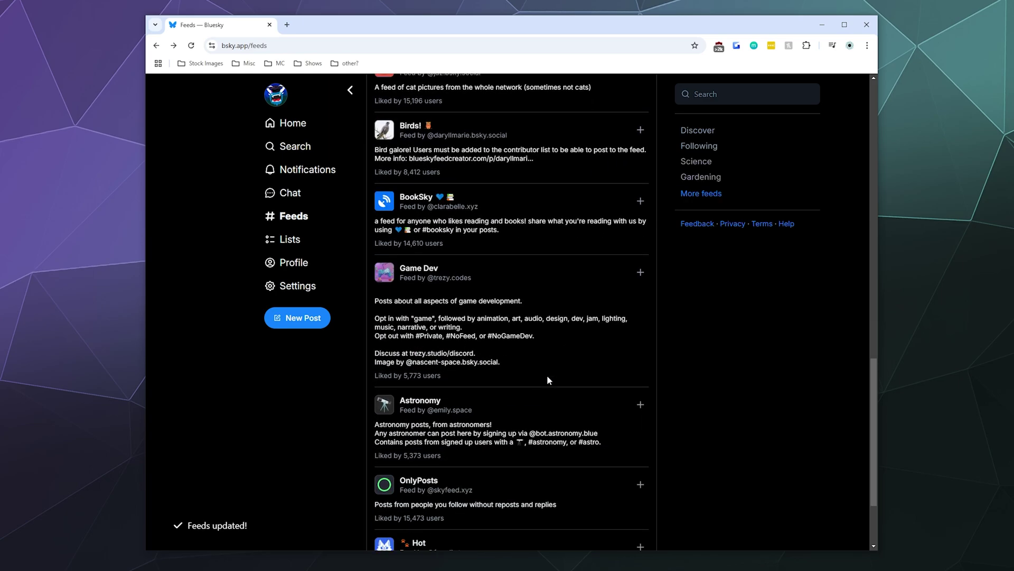
click(640, 272)
- Pin the Art: What's Hot and What's History feeds
scroll(581, 319, down, 5)
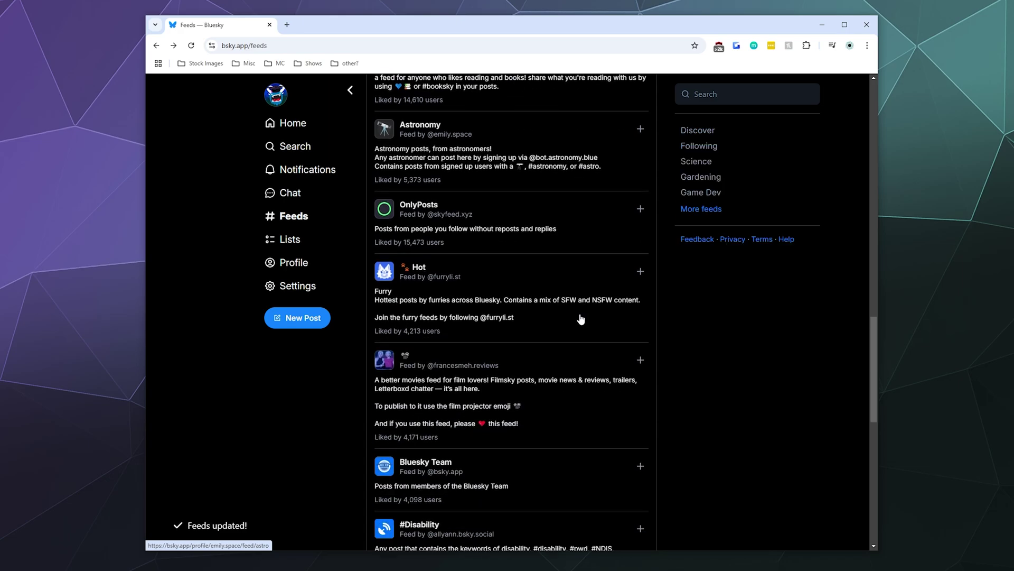
scroll(582, 318, down, 5)
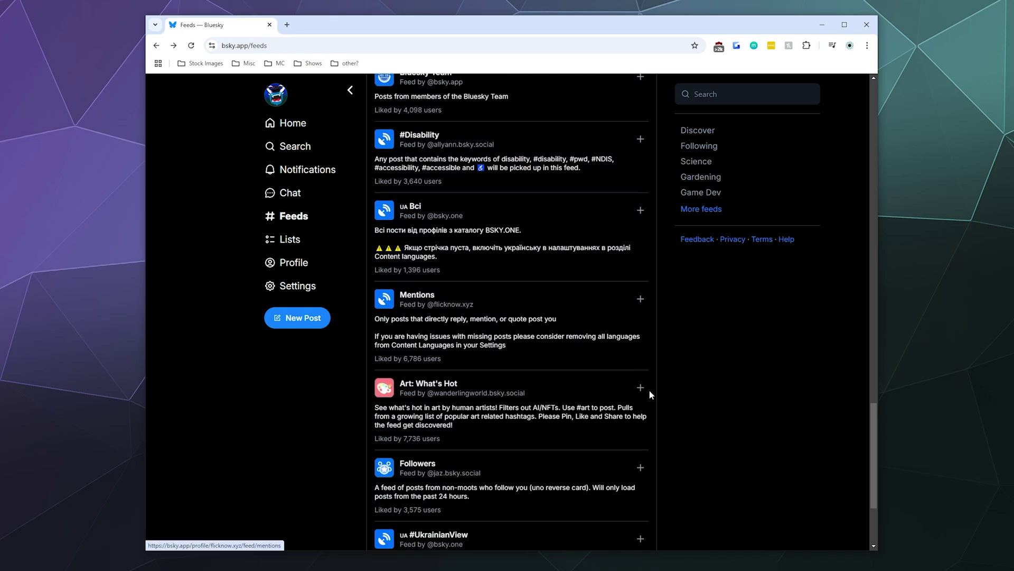
click(640, 387)
scroll(584, 285, down, 2)
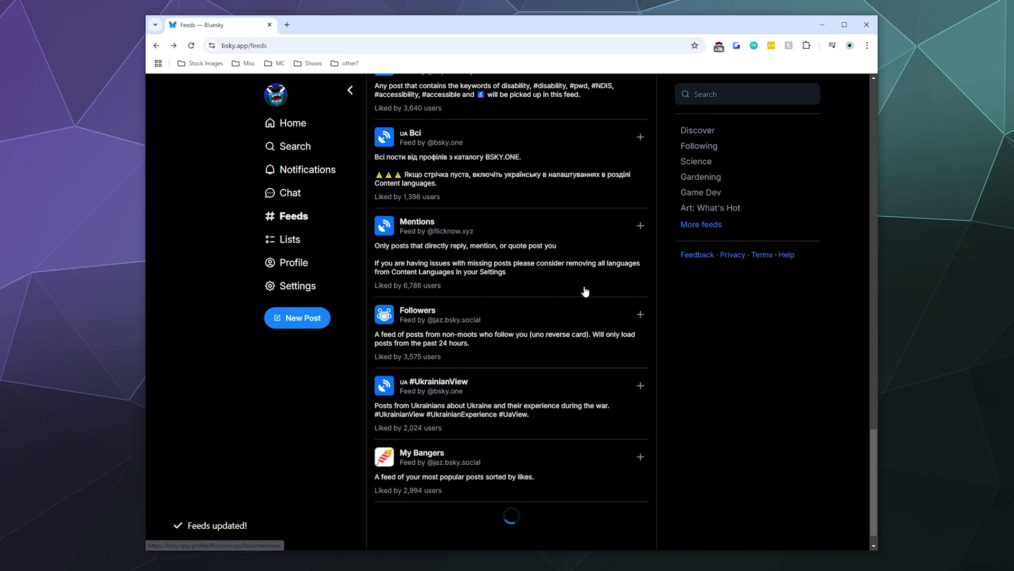
scroll(586, 291, down, 3)
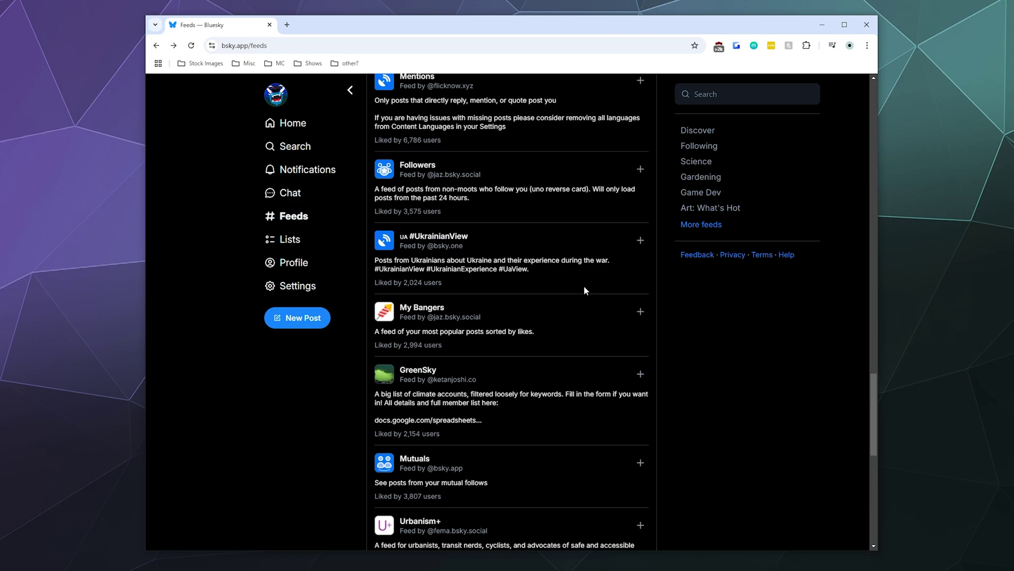
scroll(584, 291, down, 4)
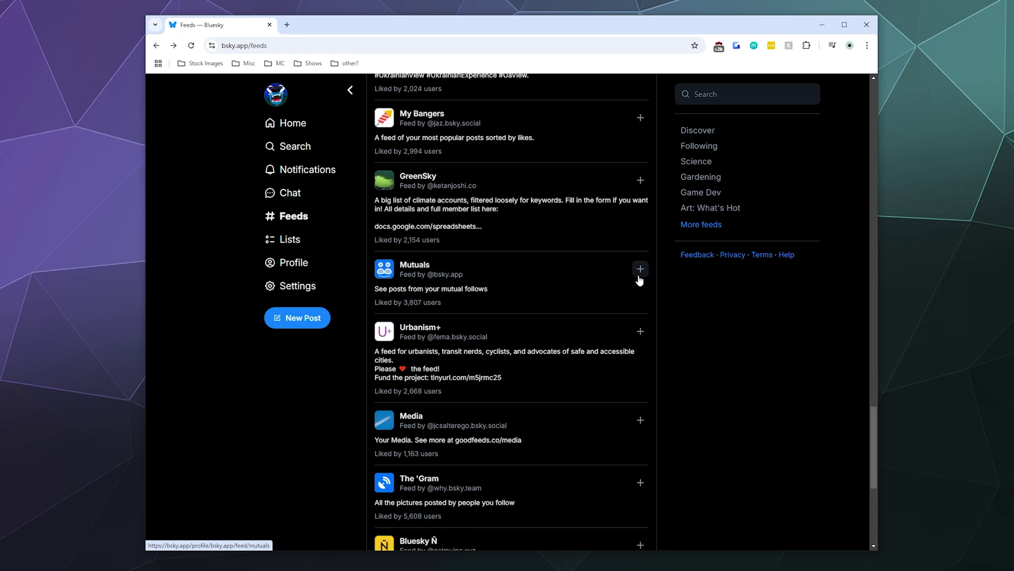
scroll(570, 292, down, 2)
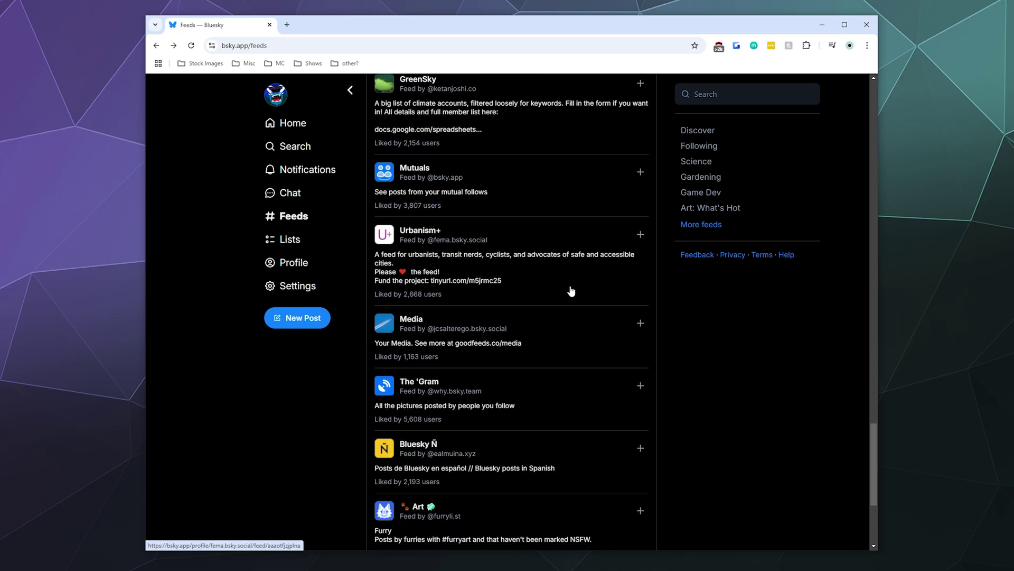
scroll(571, 290, down, 4)
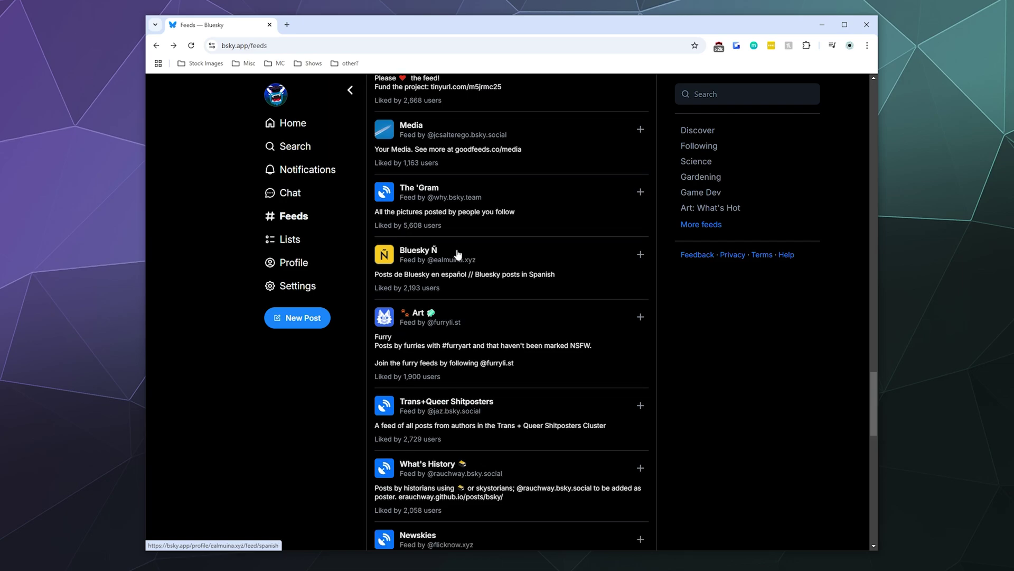
scroll(458, 254, down, 4)
click(632, 275)
- Find and pin the Art feed from bsky.art
scroll(575, 271, down, 3)
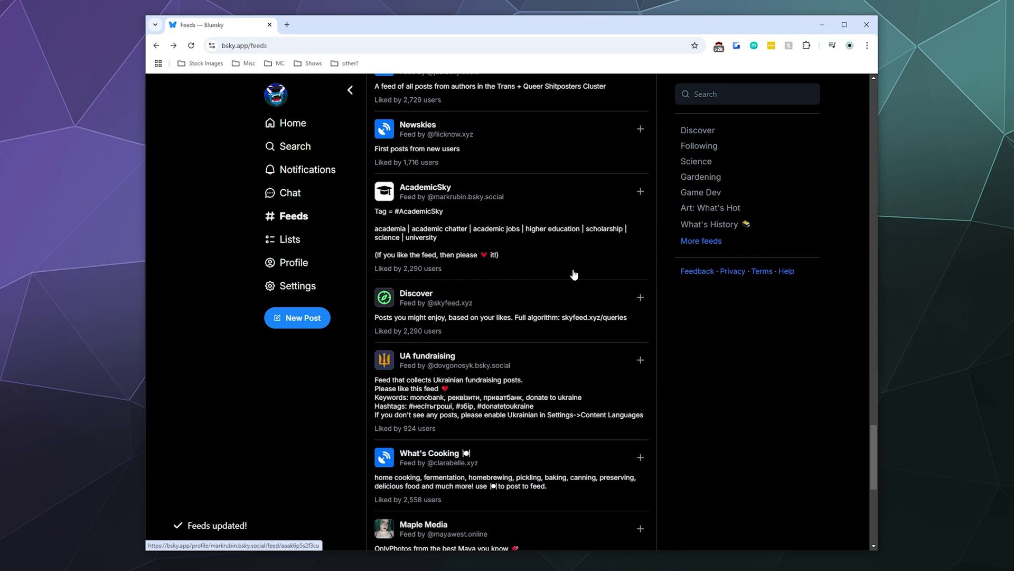
scroll(568, 284, down, 5)
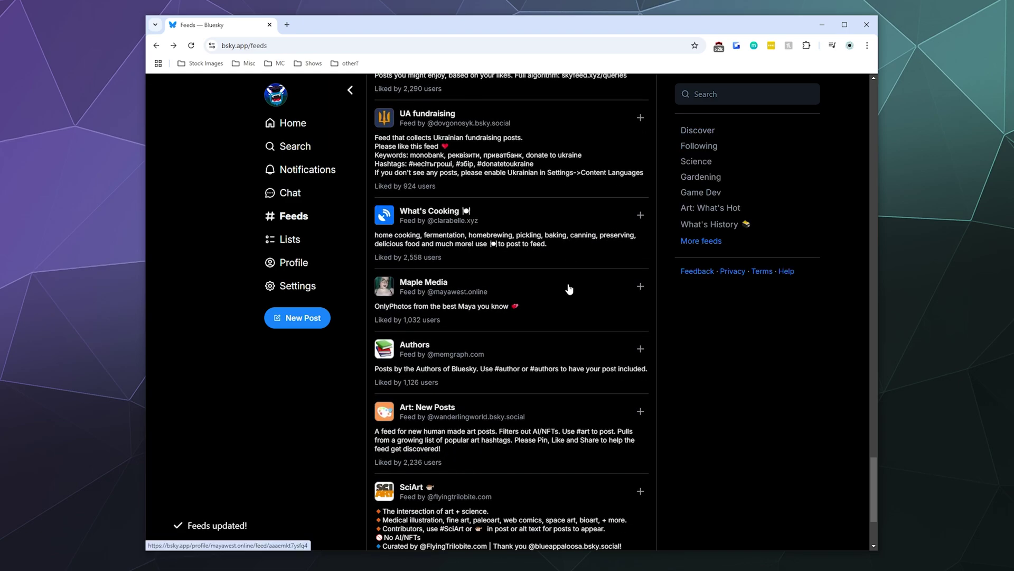
scroll(569, 288, down, 2)
scroll(569, 288, down, 1)
scroll(569, 288, down, 4)
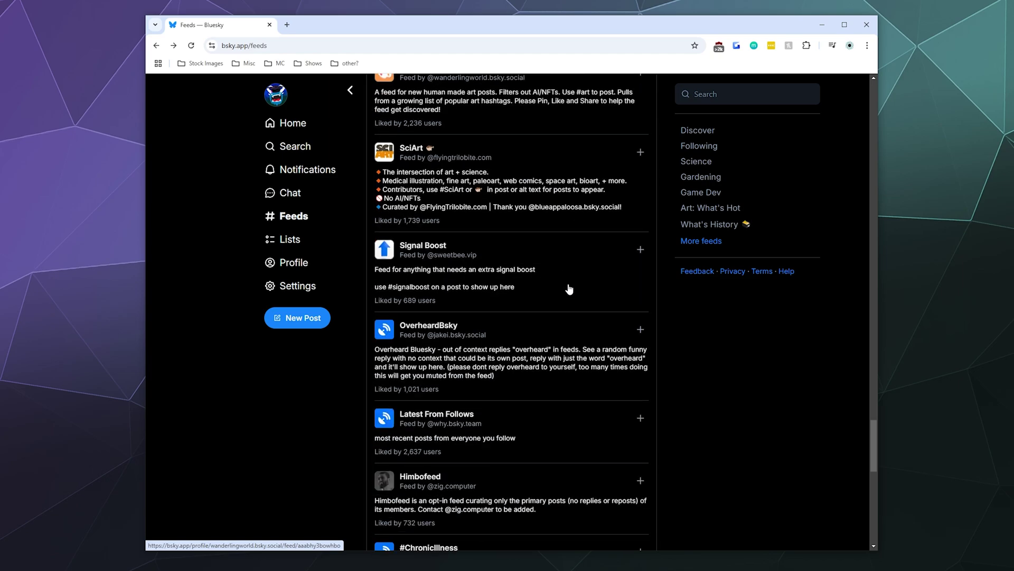
scroll(569, 288, down, 4)
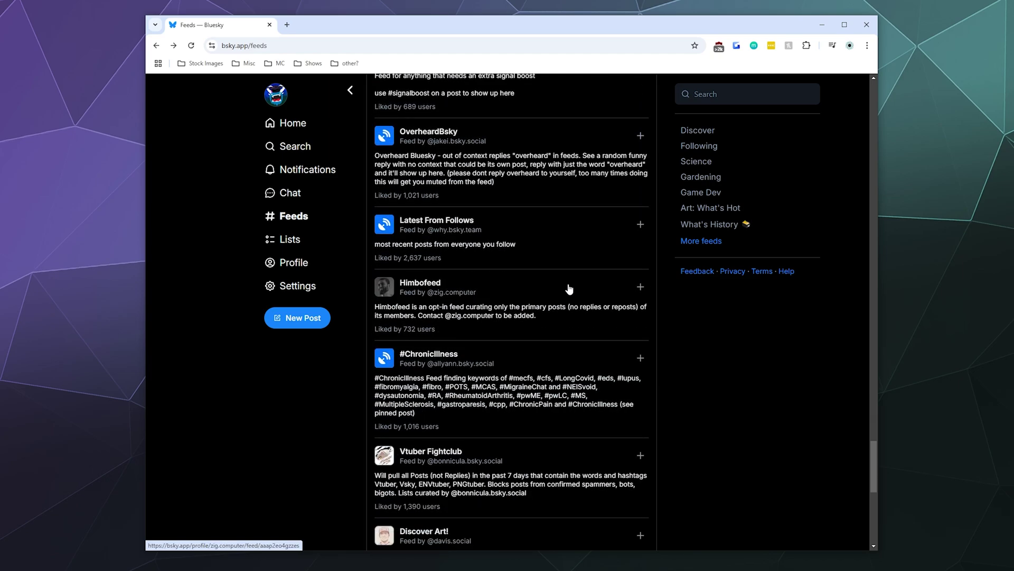
scroll(569, 287, down, 4)
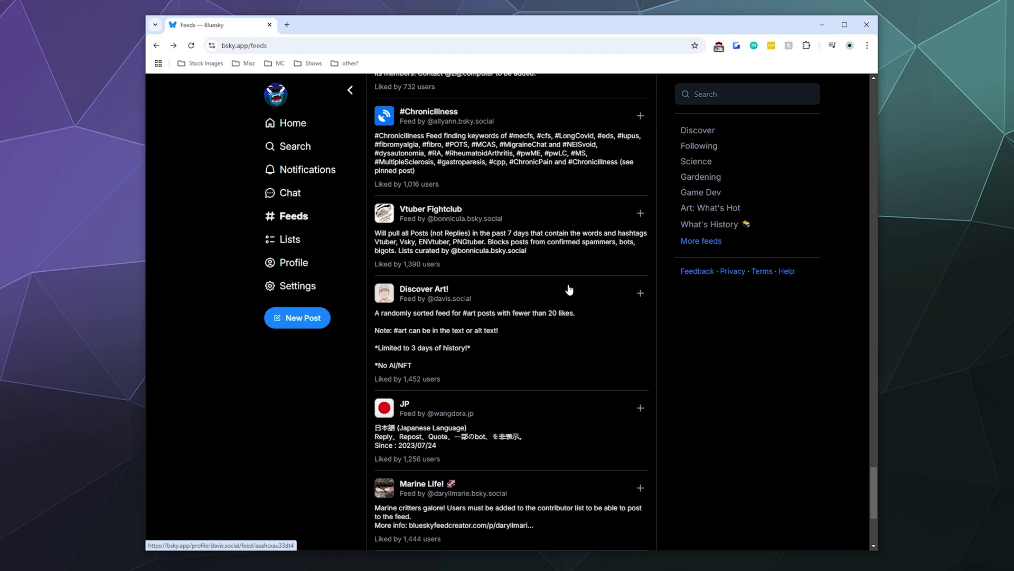
scroll(569, 288, up, 20)
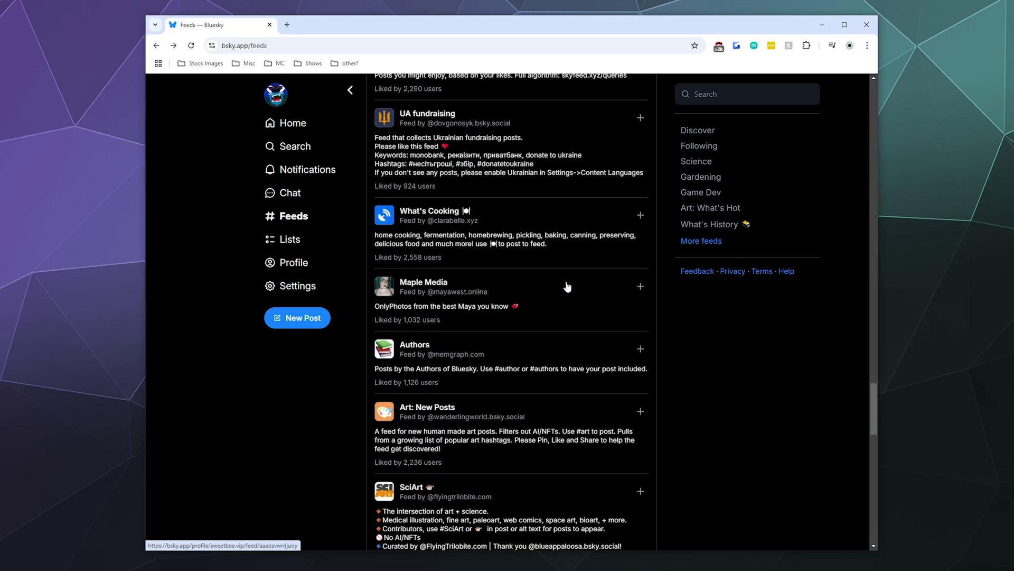
scroll(567, 287, up, 20)
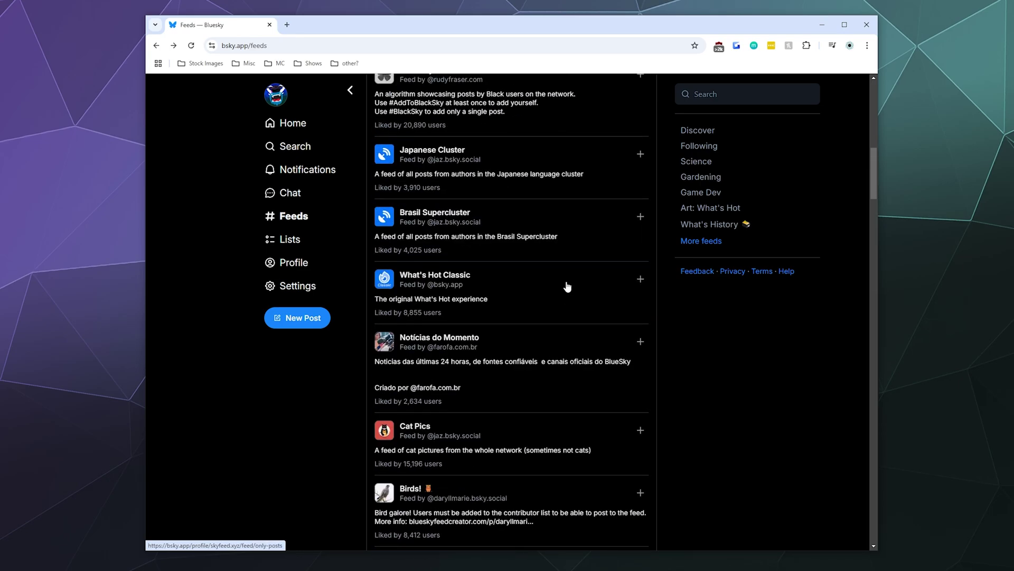
scroll(568, 287, down, 6)
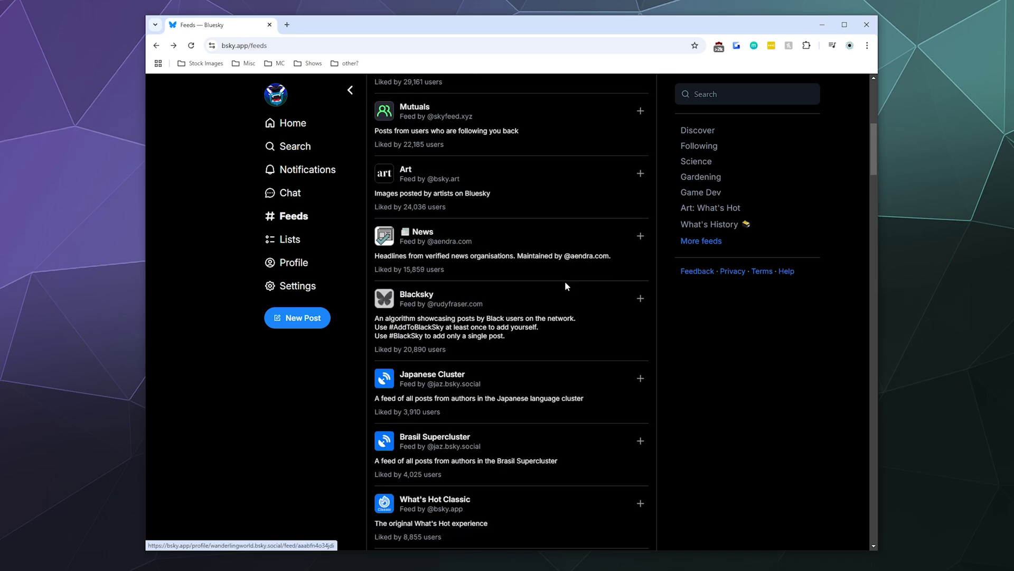
scroll(565, 297, down, 1)
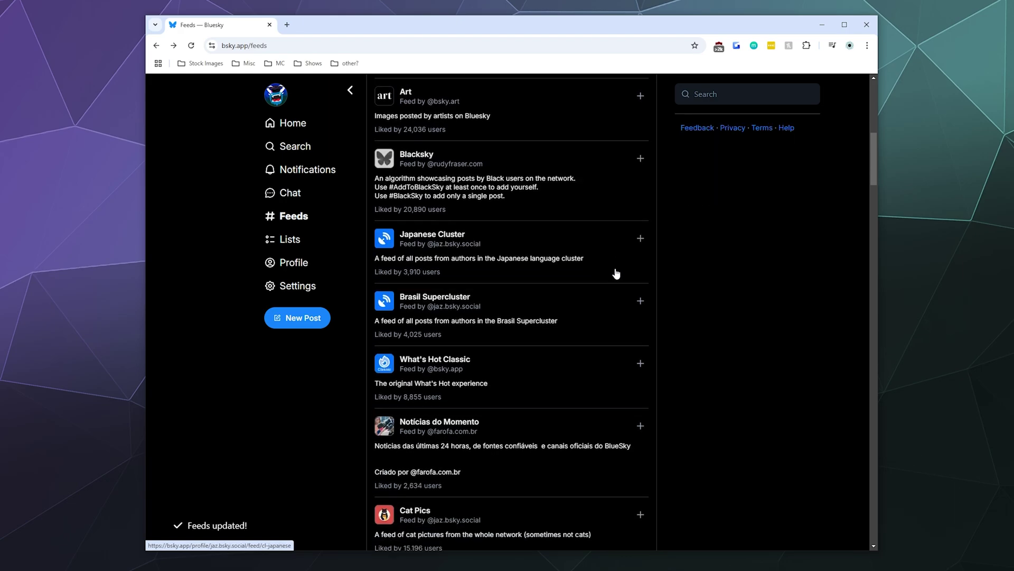
scroll(614, 272, up, 4)
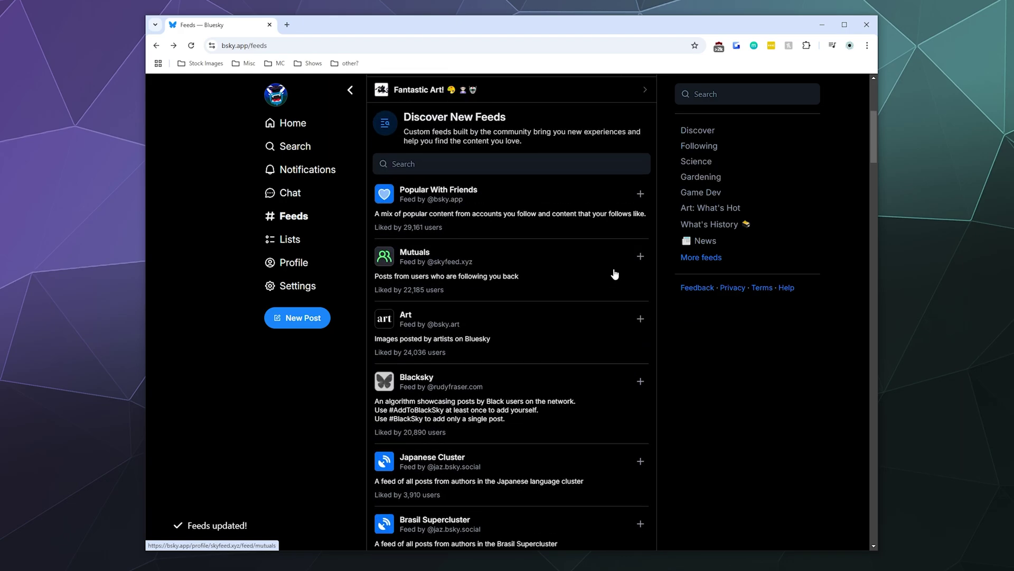
click(641, 319)
scroll(608, 243, up, 5)
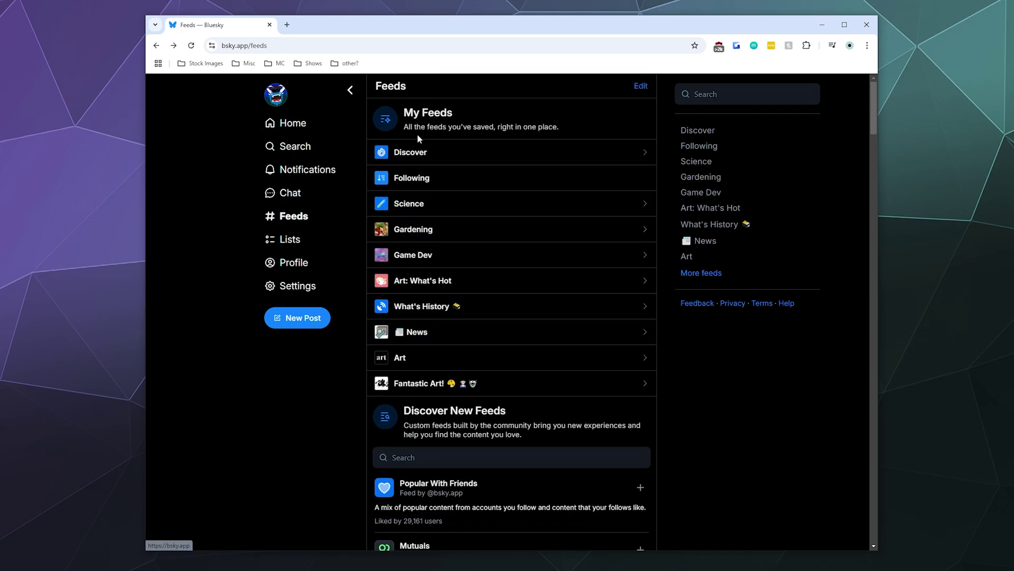
- Return Home and cycle through the Game Dev, Art: What's Hot, What's History, News and Art tabs
click(354, 91)
scroll(475, 212, up, 5)
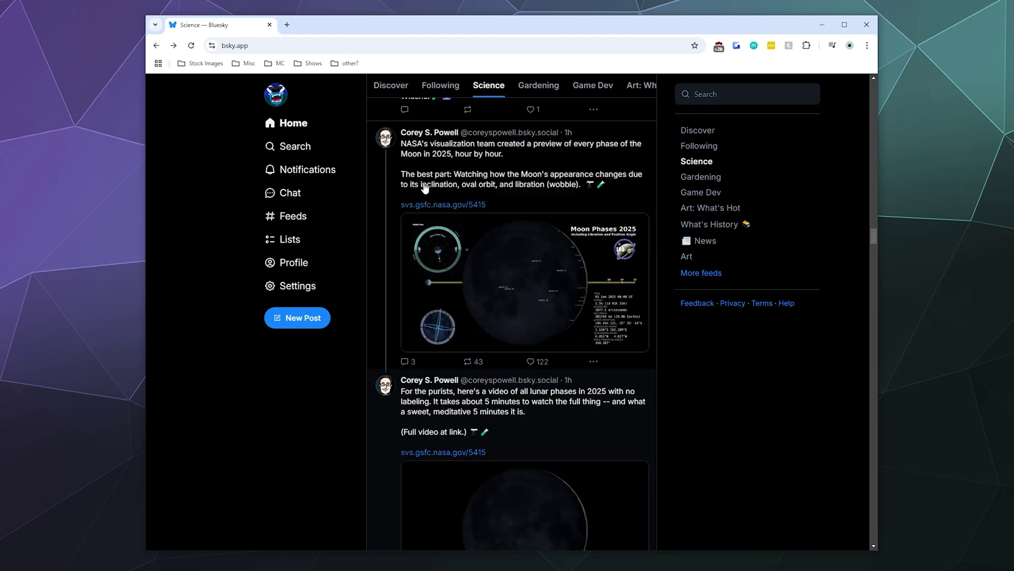
scroll(569, 87, up, 10)
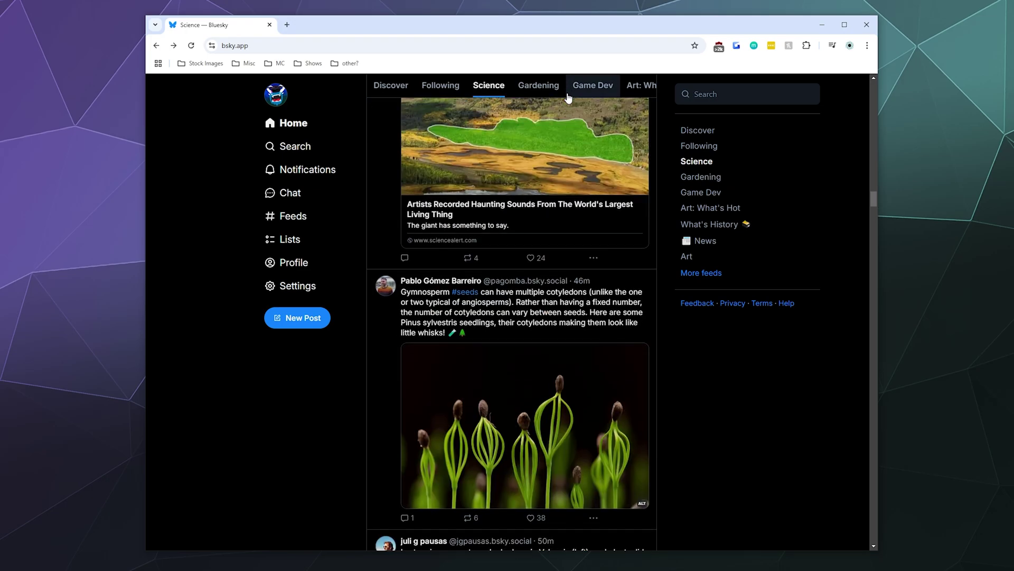
drag(873, 196, 872, 84)
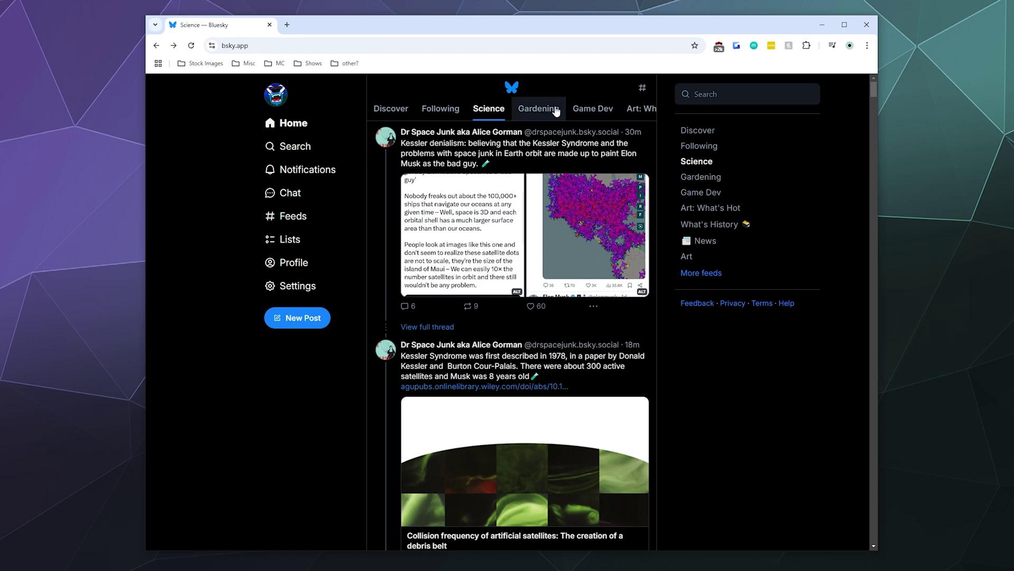
click(610, 108)
click(636, 109)
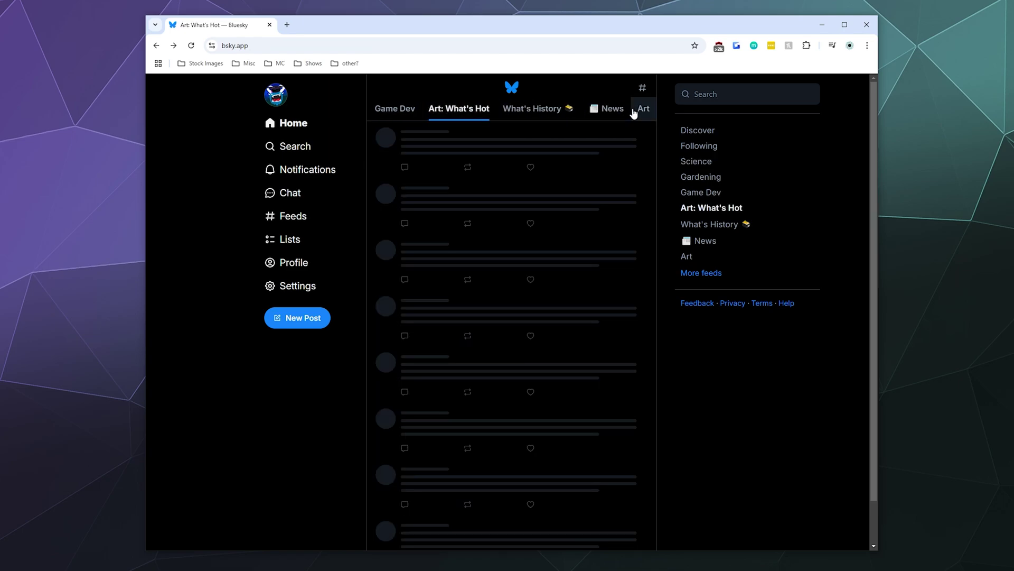
click(539, 117)
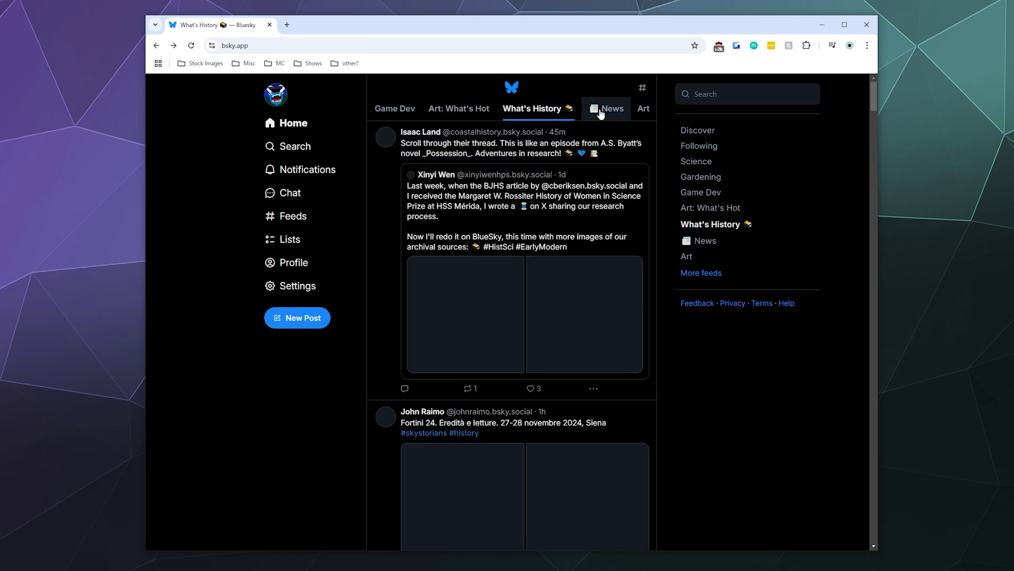
click(612, 110)
click(640, 112)
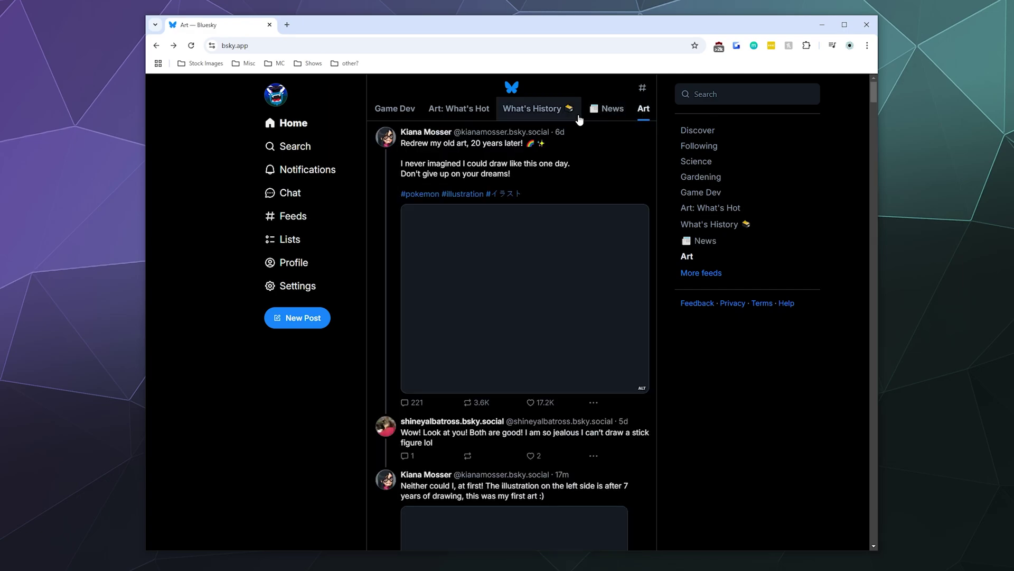
- Revisit the Game Dev, Art: What's Hot and What's History feeds, ending on Art: What's Hot
scroll(579, 108, left, 5)
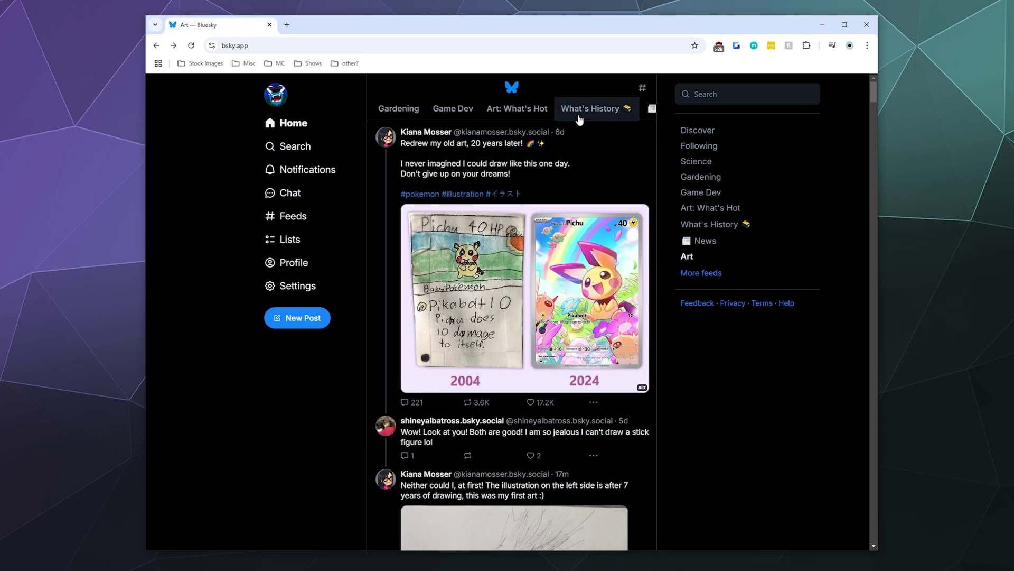
click(580, 117)
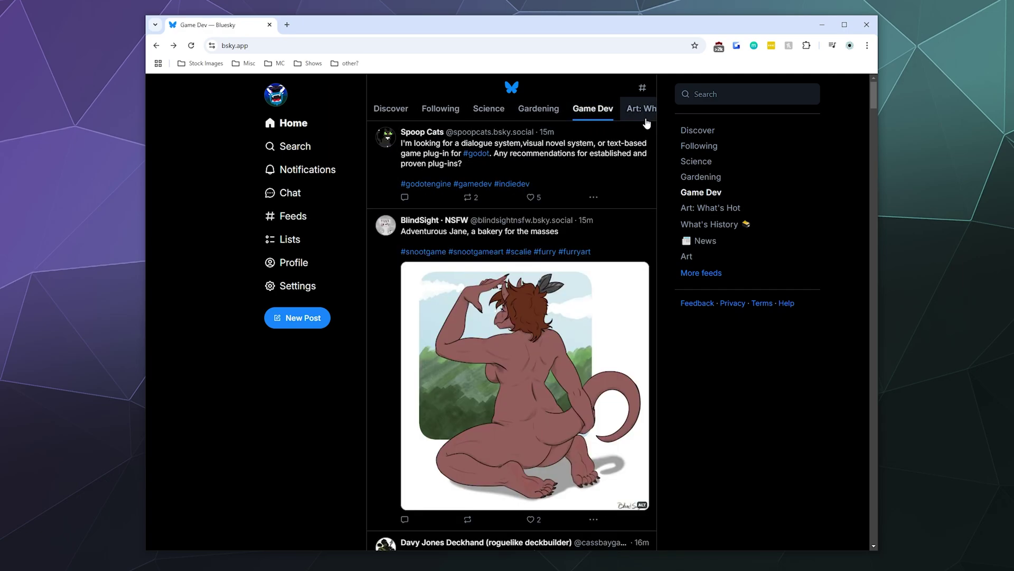
click(648, 115)
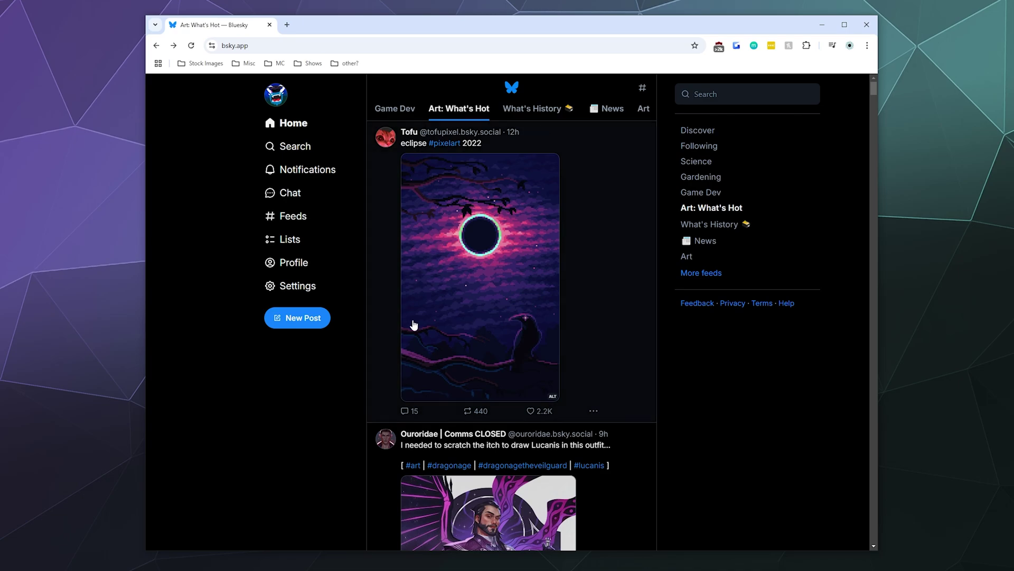
scroll(551, 455, down, 6)
scroll(550, 455, up, 6)
click(544, 113)
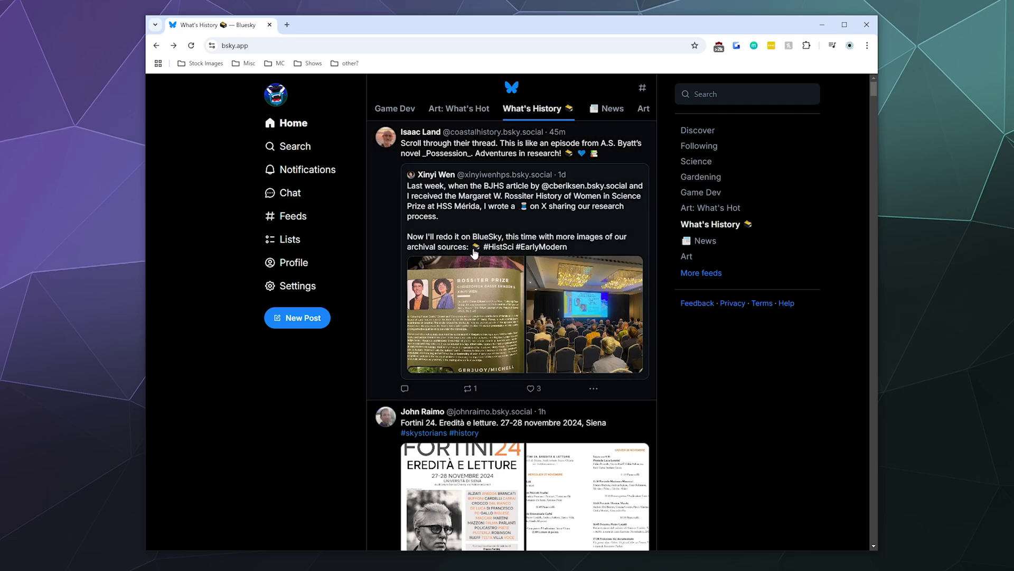
scroll(474, 258, down, 12)
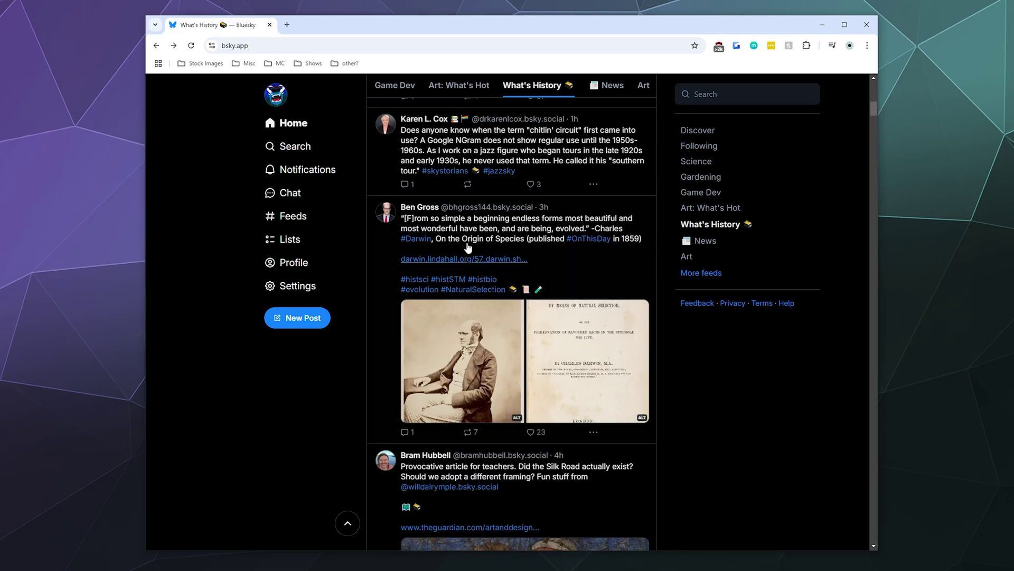
scroll(409, 87, left, 2)
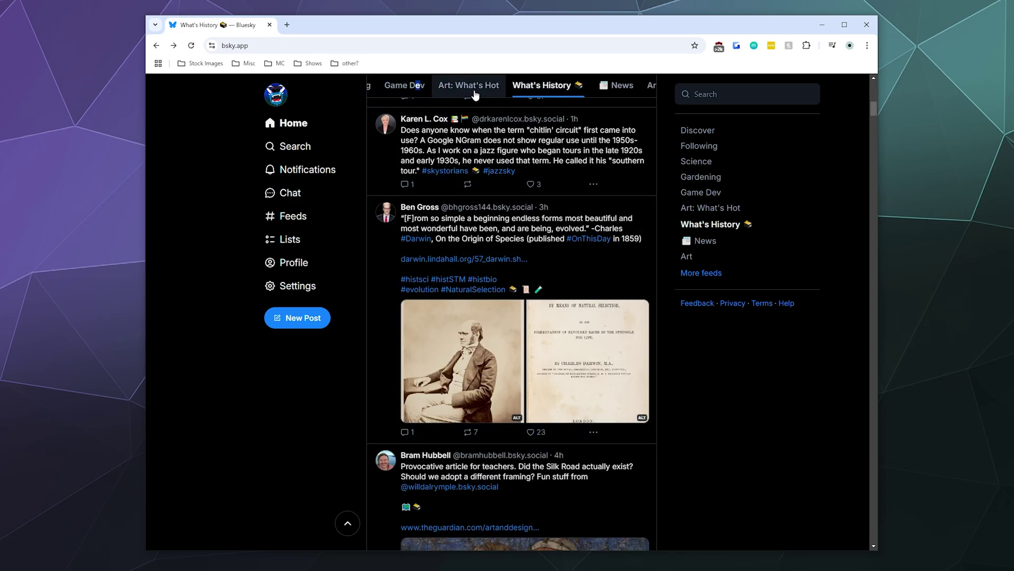
click(413, 94)
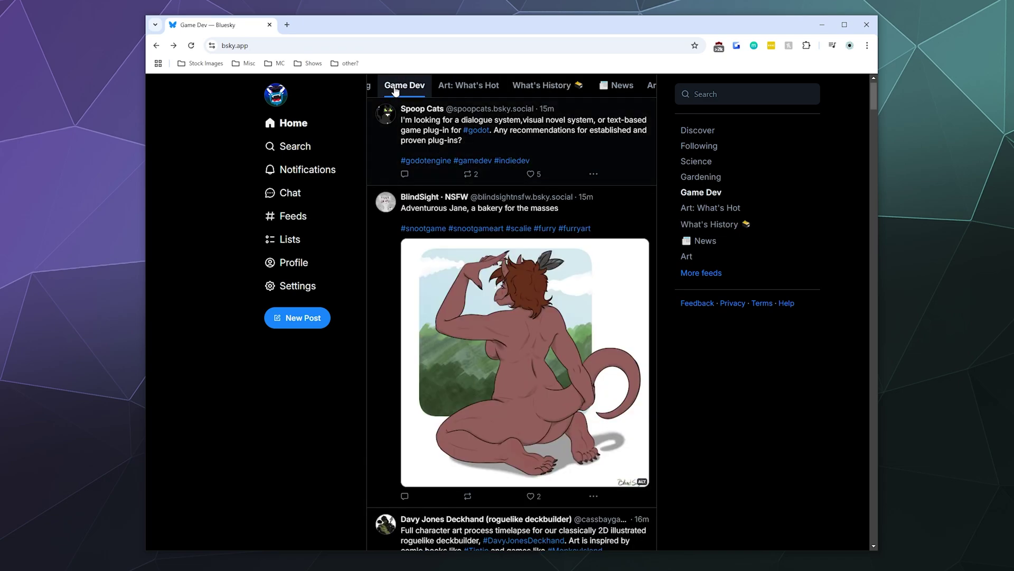
click(463, 87)
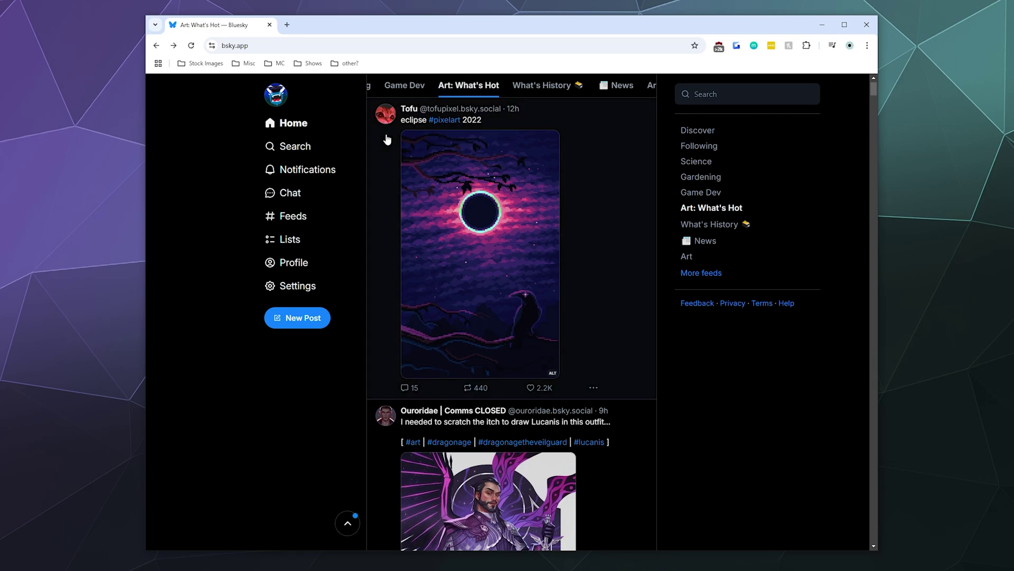
- Unpin the Game Dev feed from its page, then go back to the feeds list
click(315, 220)
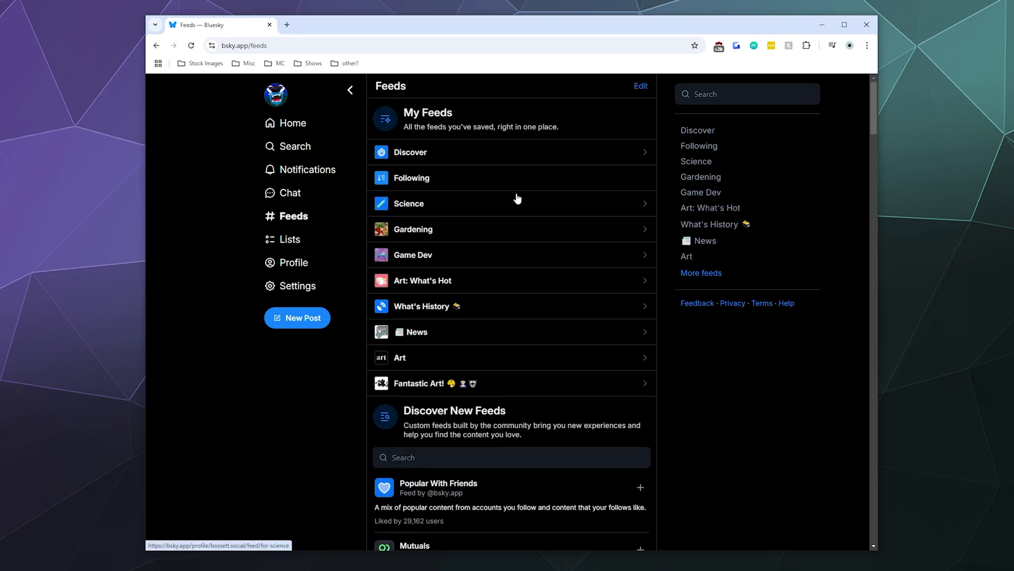
click(643, 256)
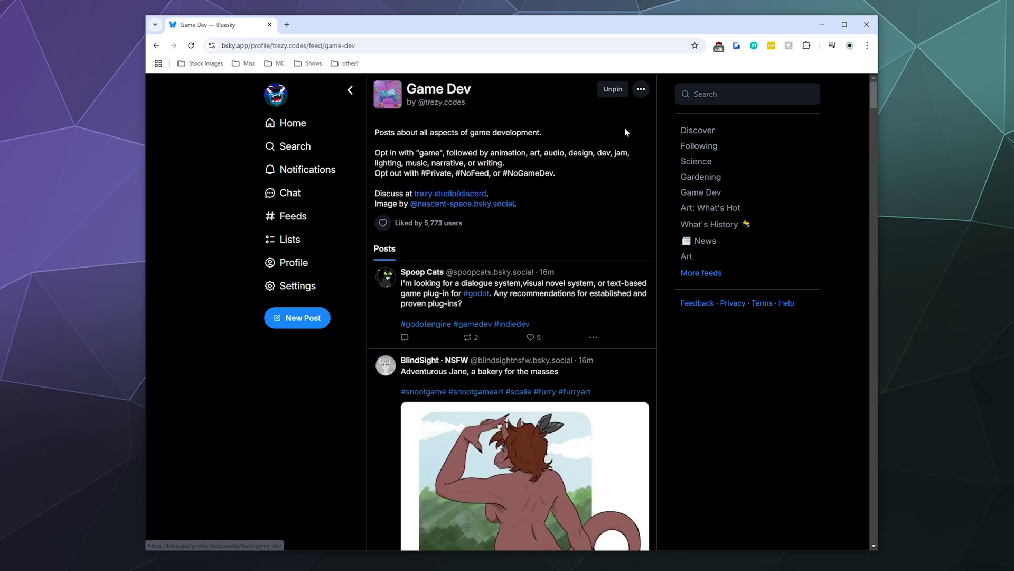
click(614, 90)
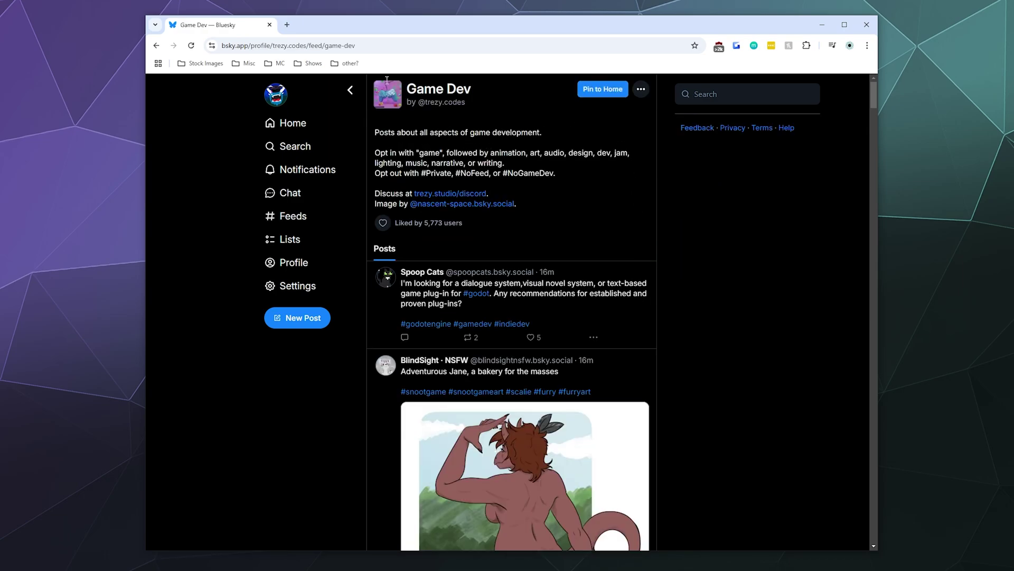
click(349, 89)
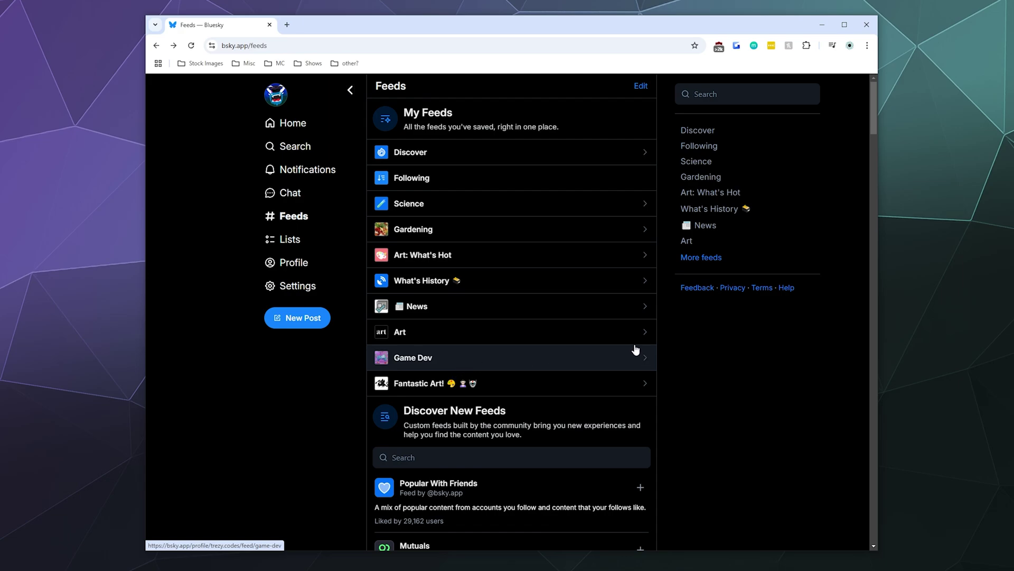
- Remove Game Dev from My Feeds through its ••• menu and return to Feeds
click(636, 350)
click(642, 90)
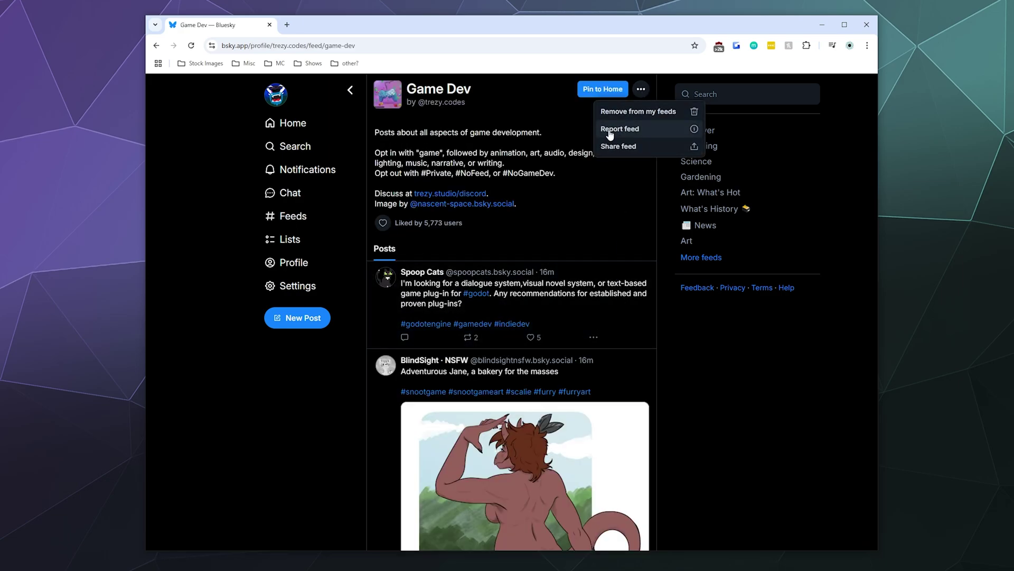
click(612, 112)
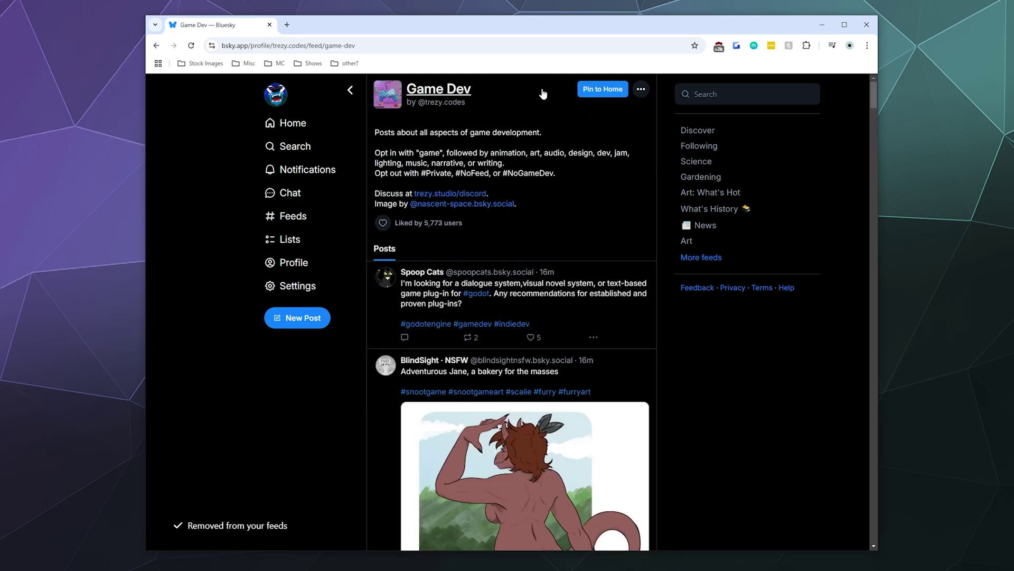
click(350, 90)
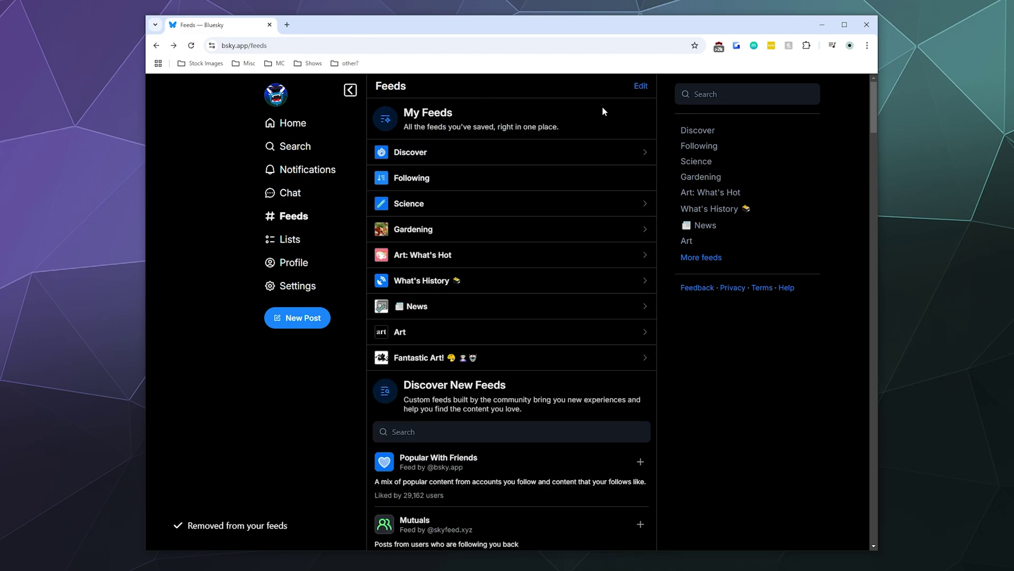
- Remove What's History from My Feeds via its ••• menu and go back to Feeds
click(647, 284)
click(641, 89)
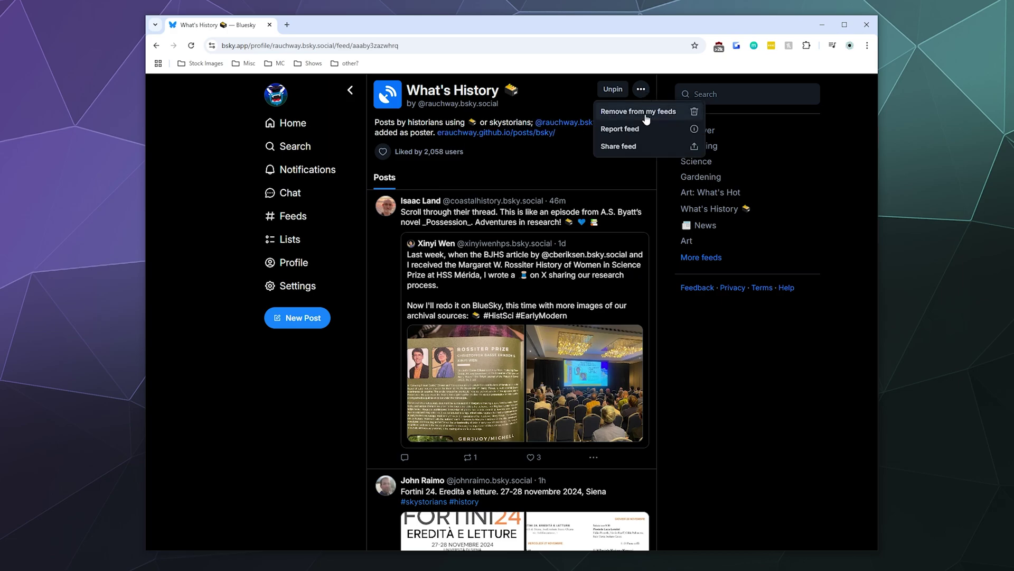
click(643, 112)
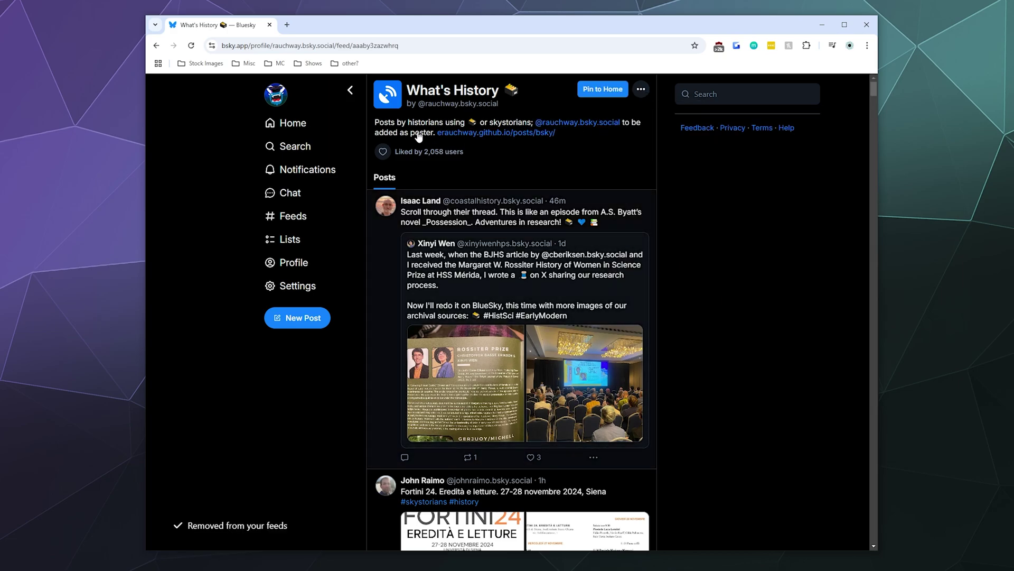
click(350, 91)
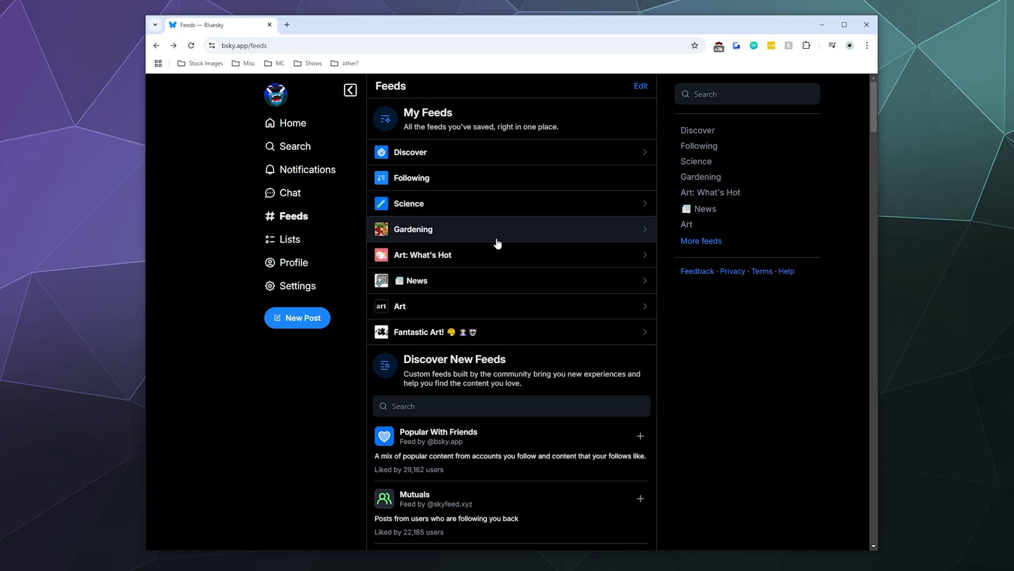
- Skim the Discover New Feeds list, then go to Home, now showing Art: What's Hot
scroll(497, 256, down, 5)
scroll(497, 261, up, 5)
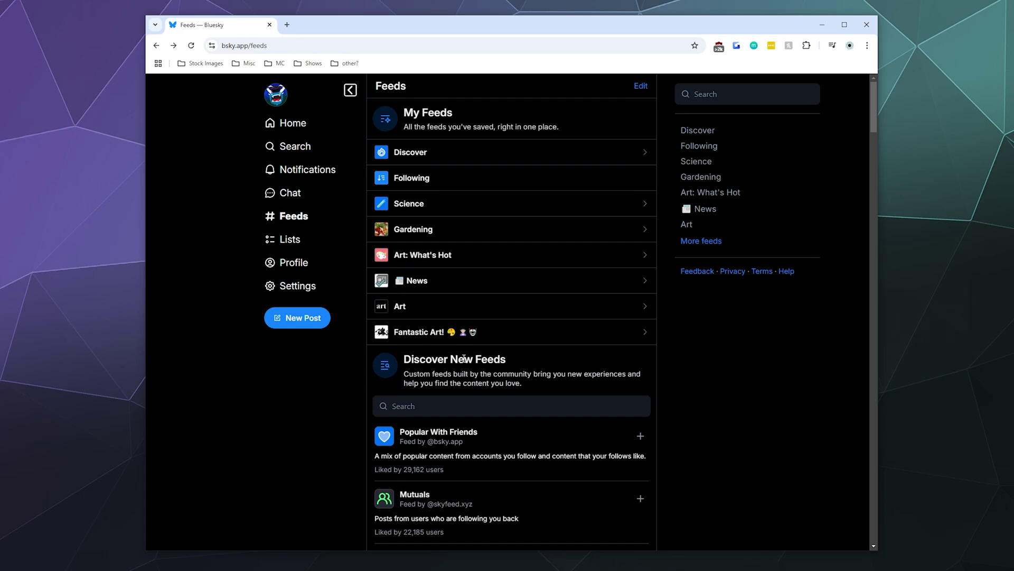
scroll(464, 364, down, 3)
scroll(463, 361, down, 6)
scroll(459, 365, up, 9)
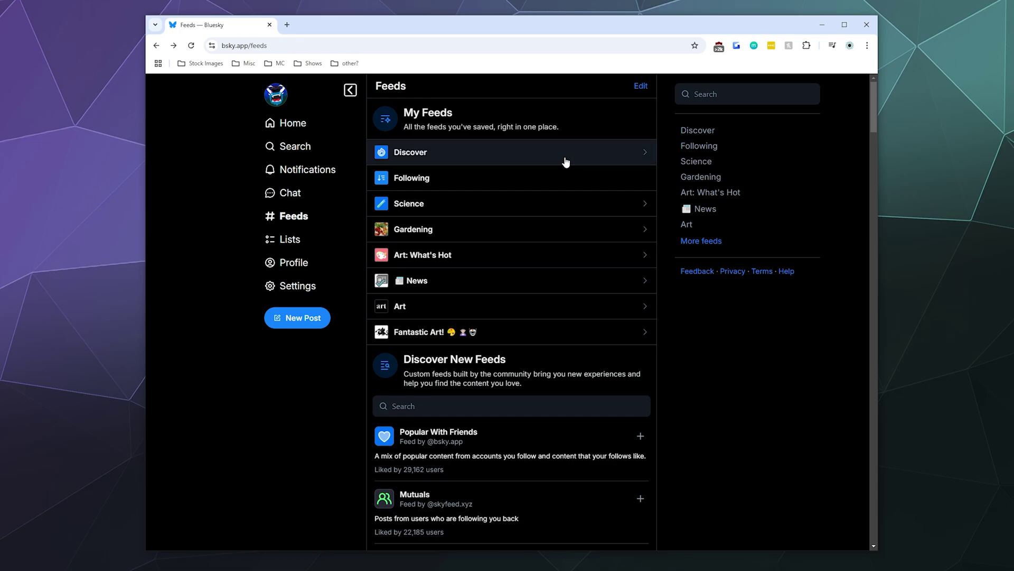
scroll(565, 160, down, 10)
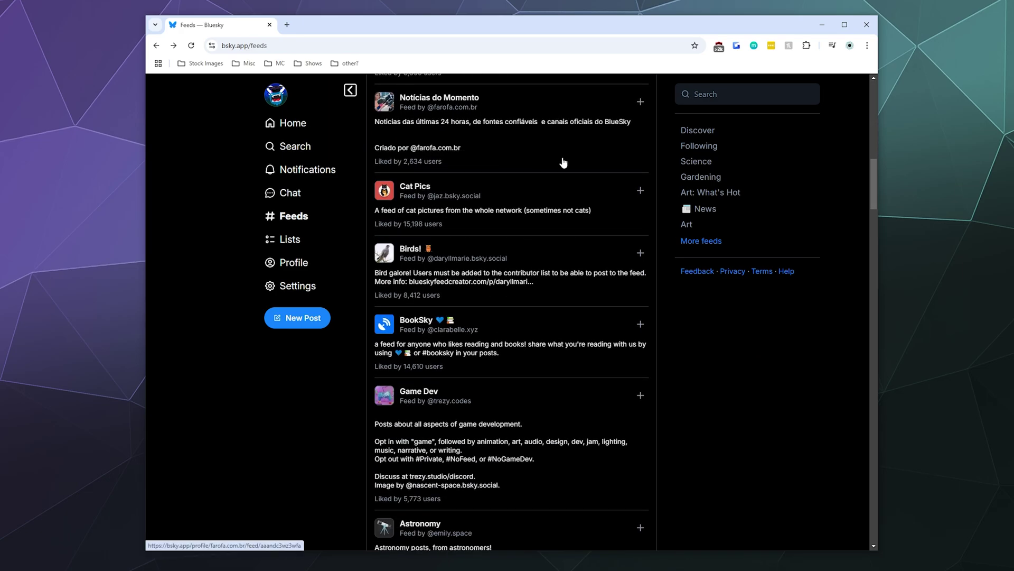
scroll(563, 164, up, 5)
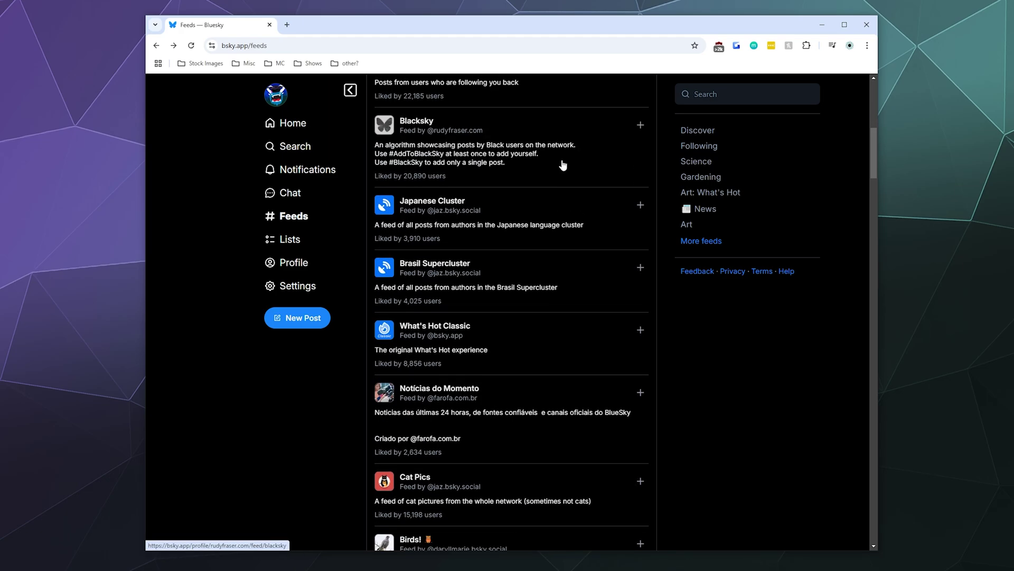
scroll(562, 163, up, 8)
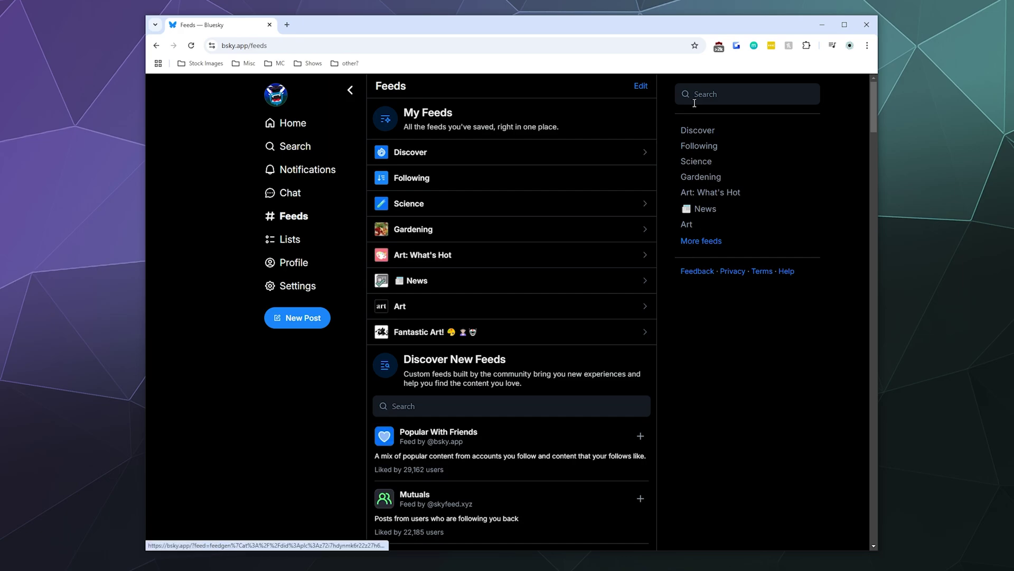
click(316, 122)
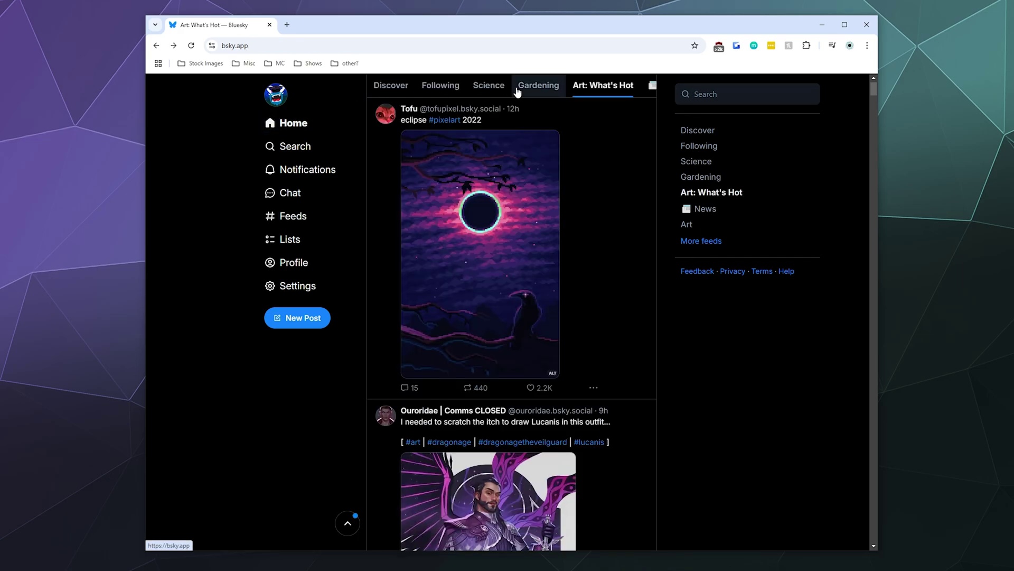